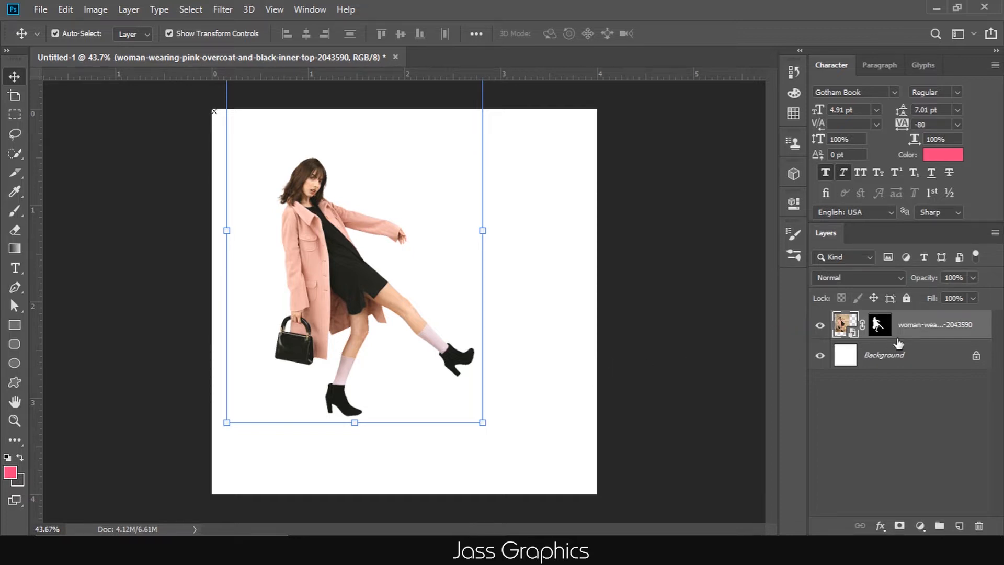
Convert the masked woman layer to a smart object and hide it.
{"action": "right_click", "coordinate": [922, 333]}
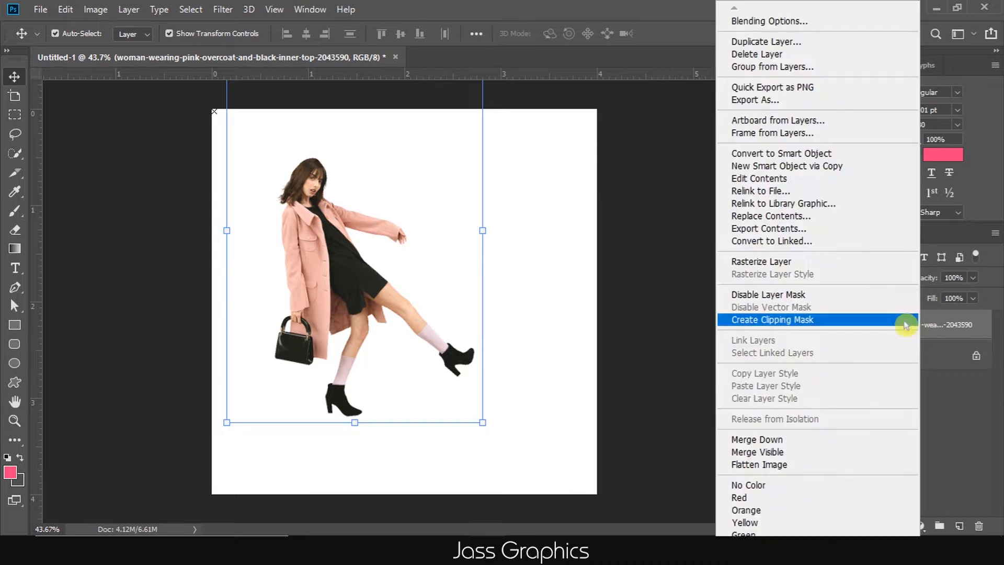
{"action": "left_click", "coordinate": [815, 153]}
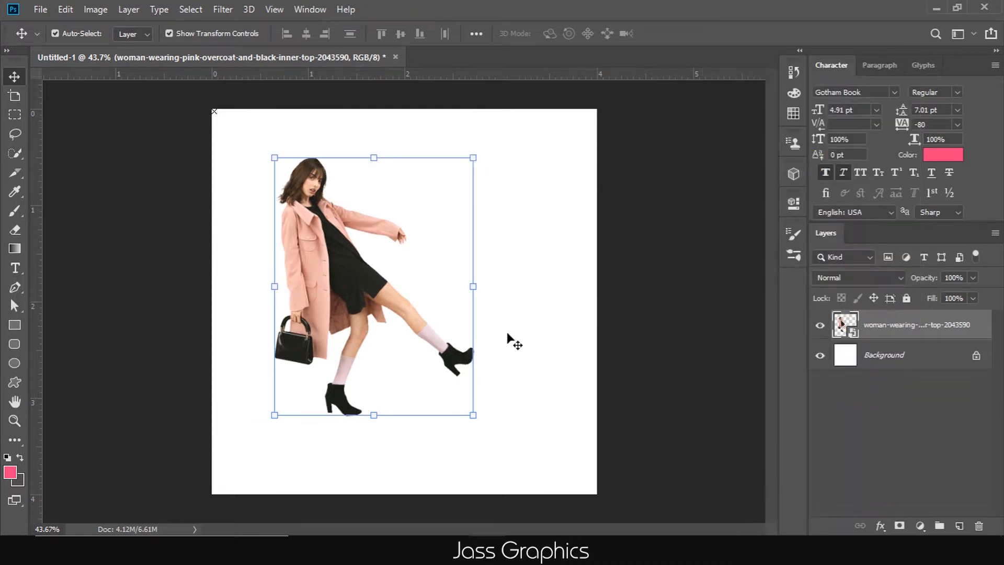
{"action": "left_click", "coordinate": [821, 326]}
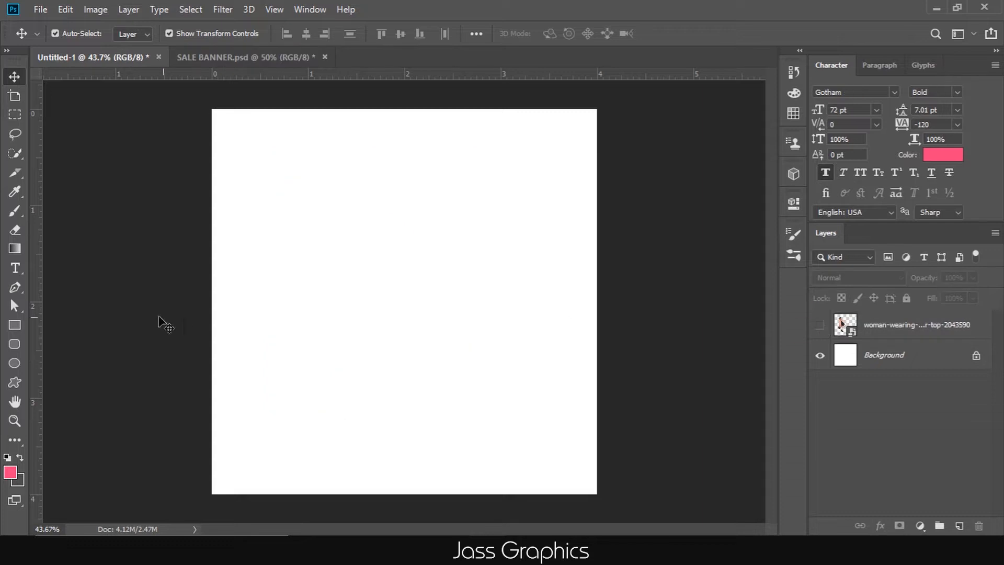
Add the pink text "SALE" in Gotham Bold 72 pt on the canvas and set its tracking to -80.
{"action": "left_click", "coordinate": [15, 269]}
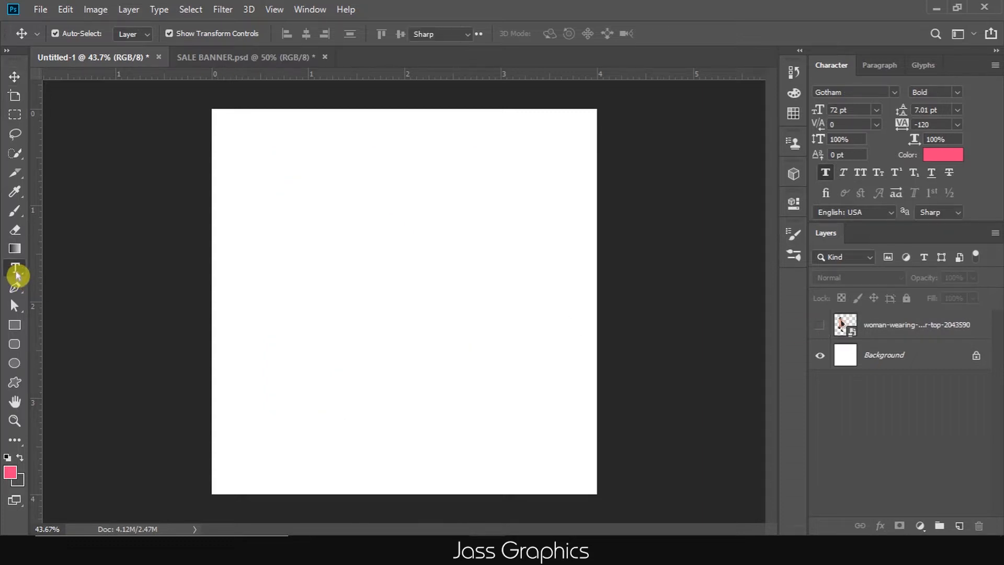
{"action": "left_click", "coordinate": [266, 277]}
{"action": "type", "text": "SA"}
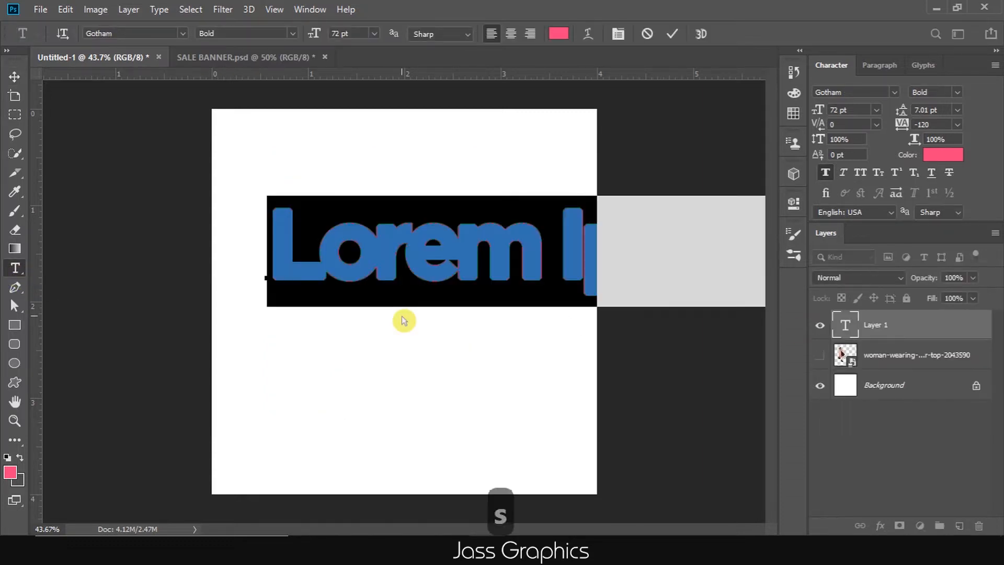
{"action": "type", "text": "LE"}
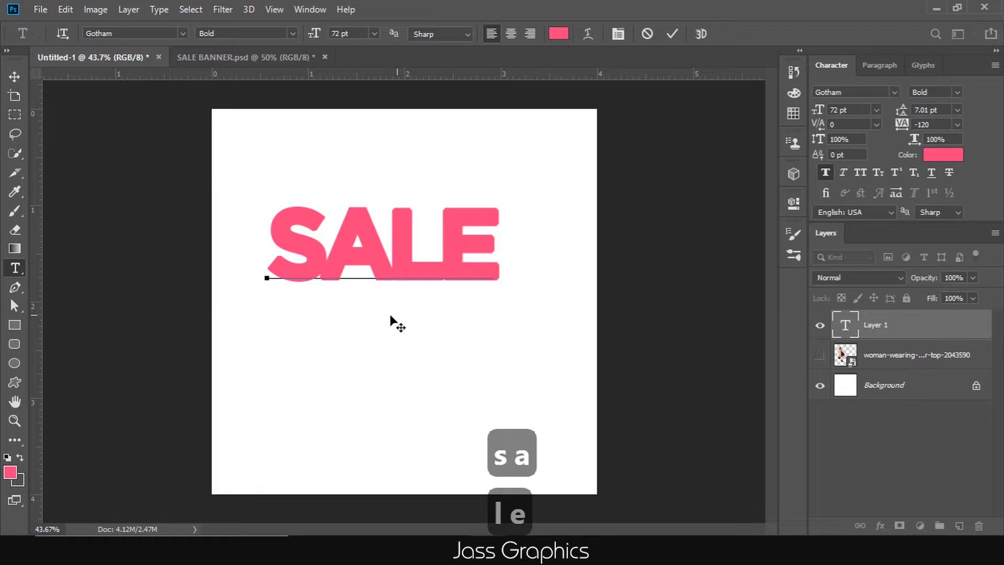
{"action": "left_click", "coordinate": [14, 76]}
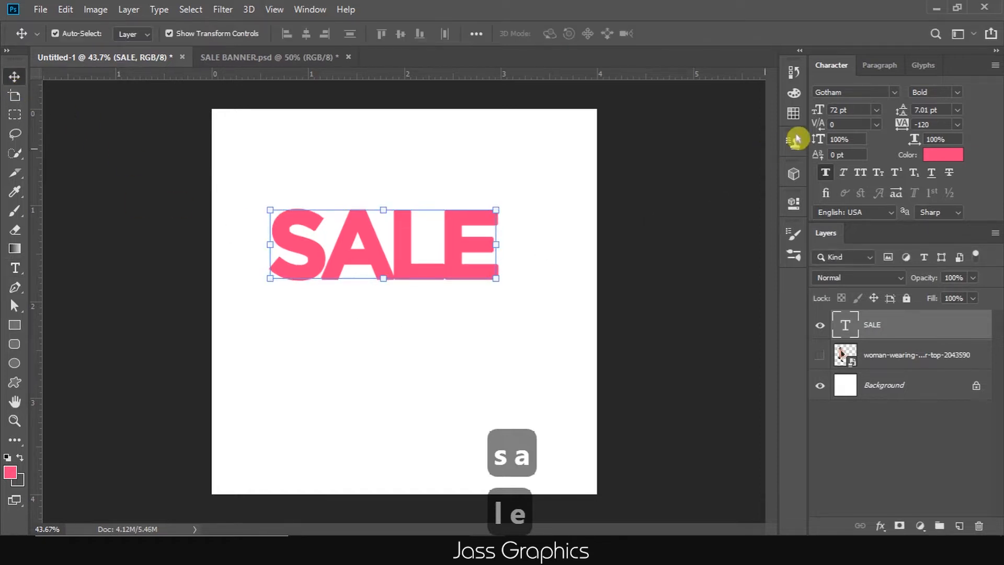
{"action": "left_click_drag", "start_coordinate": [901, 124], "coordinate": [906, 125]}
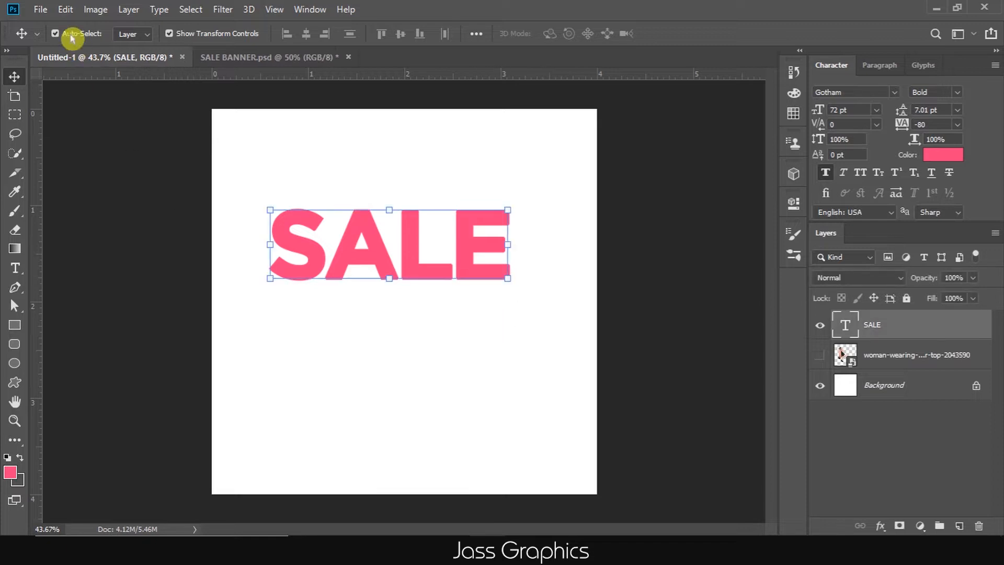
Start Perspective Warp on the SALE text, rasterizing it, and lay a warp plane around the whole word in warp mode.
{"action": "left_click", "coordinate": [66, 9]}
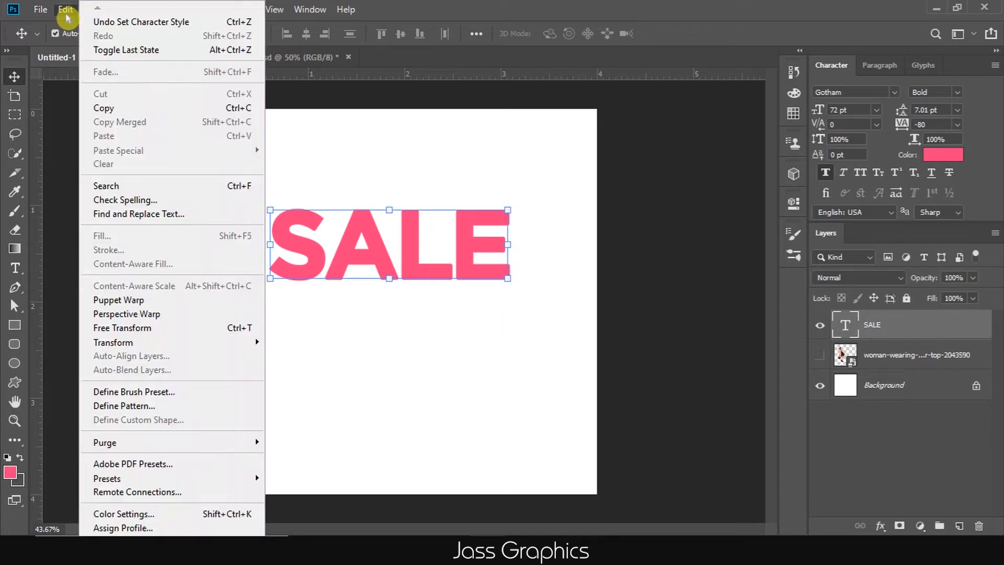
{"action": "left_click", "coordinate": [149, 326]}
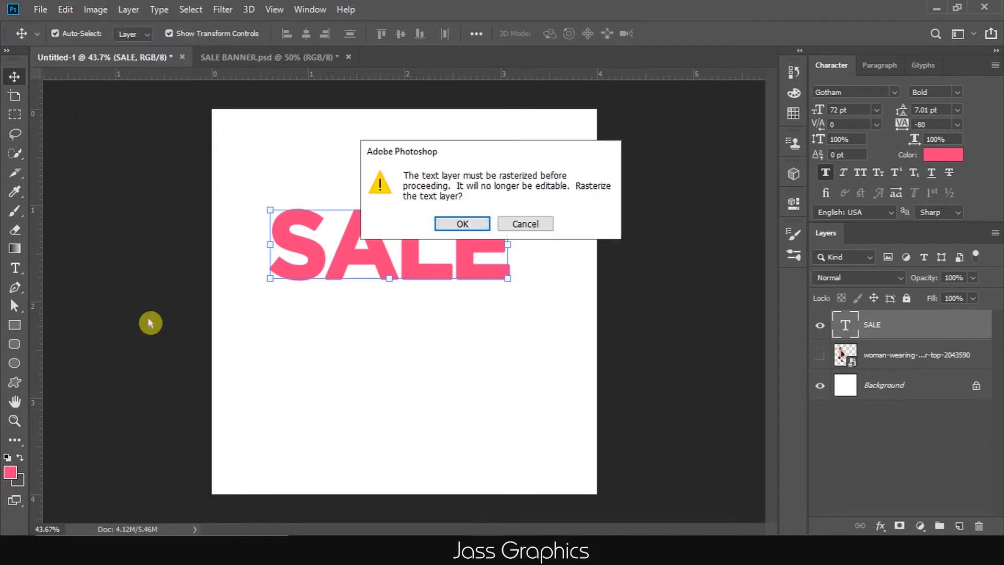
{"action": "left_click", "coordinate": [449, 230]}
{"action": "left_click", "coordinate": [530, 178]}
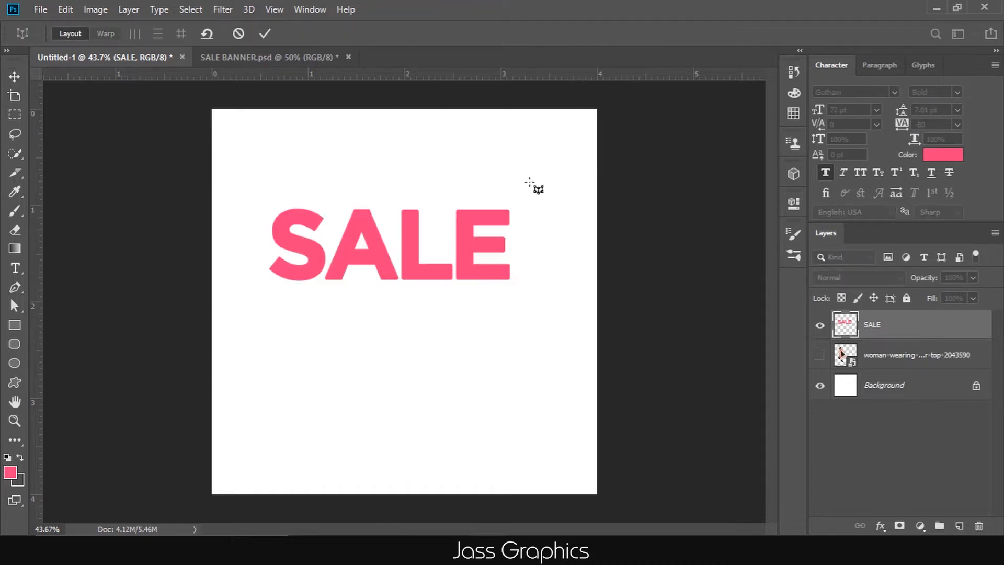
{"action": "left_click_drag", "start_coordinate": [294, 227], "coordinate": [523, 287]}
{"action": "key", "text": "Return"}
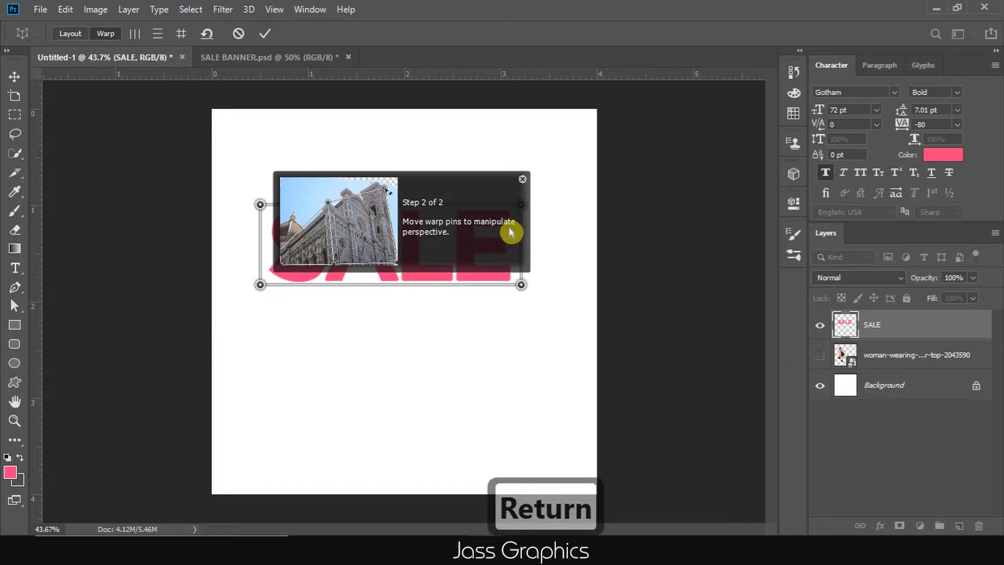
{"action": "left_click", "coordinate": [521, 183]}
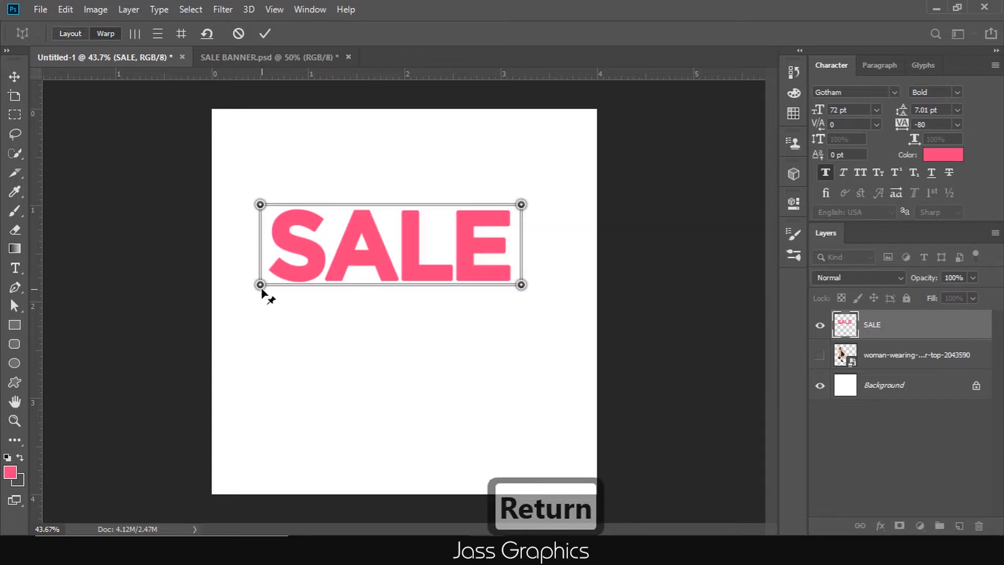
Move the warp plane's corners so SALE slopes upward to the right and lies back like a floor, and apply the warp.
{"action": "left_click_drag", "start_coordinate": [262, 289], "coordinate": [269, 340]}
{"action": "left_click_drag", "start_coordinate": [259, 205], "coordinate": [265, 250]}
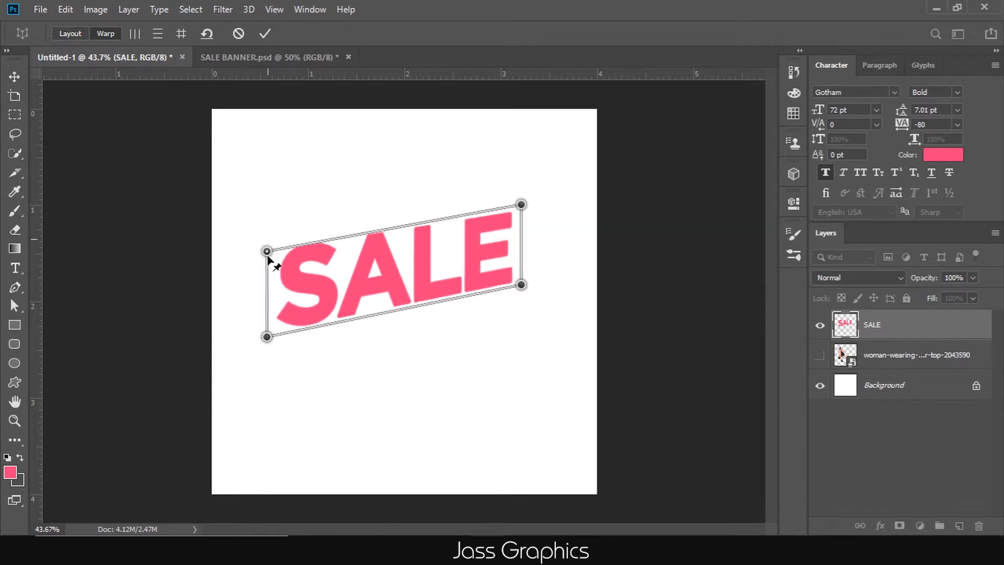
{"action": "left_click_drag", "start_coordinate": [520, 205], "coordinate": [480, 233]}
{"action": "left_click_drag", "start_coordinate": [267, 256], "coordinate": [275, 260]}
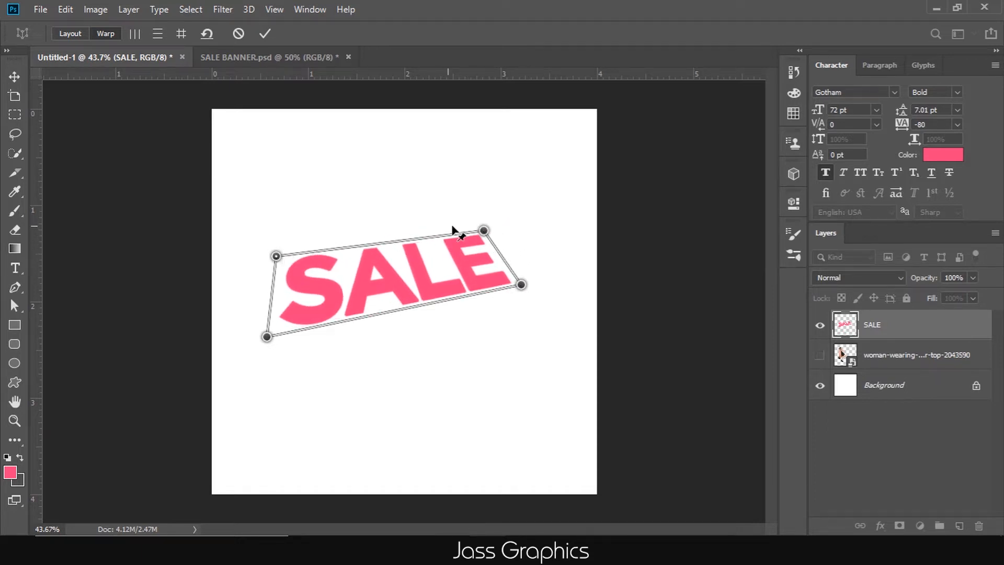
{"action": "left_click_drag", "start_coordinate": [483, 231], "coordinate": [492, 241]}
{"action": "left_click_drag", "start_coordinate": [275, 256], "coordinate": [276, 272]}
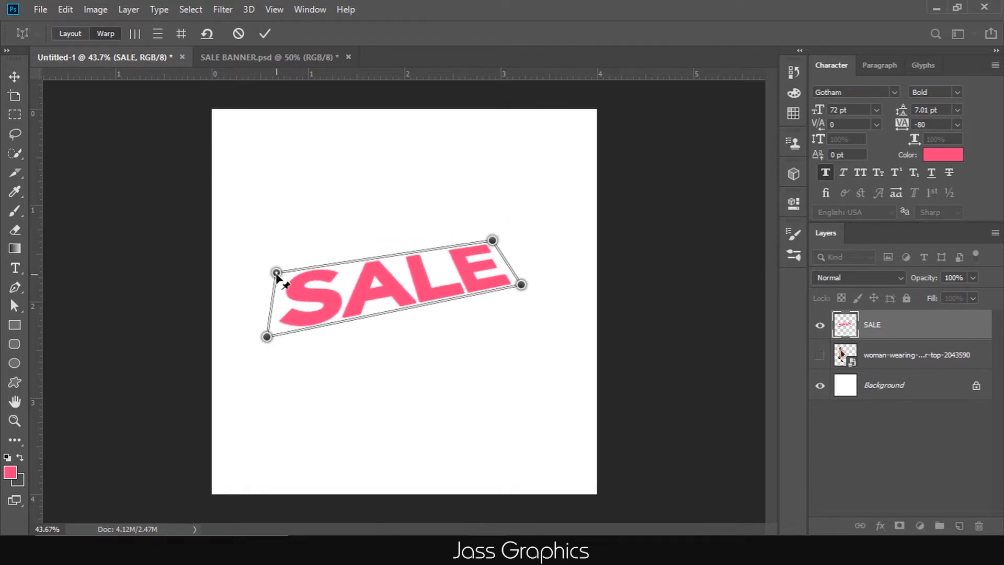
{"action": "mouse_move", "coordinate": [492, 241]}
{"action": "left_mouse_down"}
{"action": "mouse_move", "coordinate": [493, 231]}
{"action": "mouse_move", "coordinate": [500, 252]}
{"action": "mouse_move", "coordinate": [485, 248]}
{"action": "left_mouse_up"}
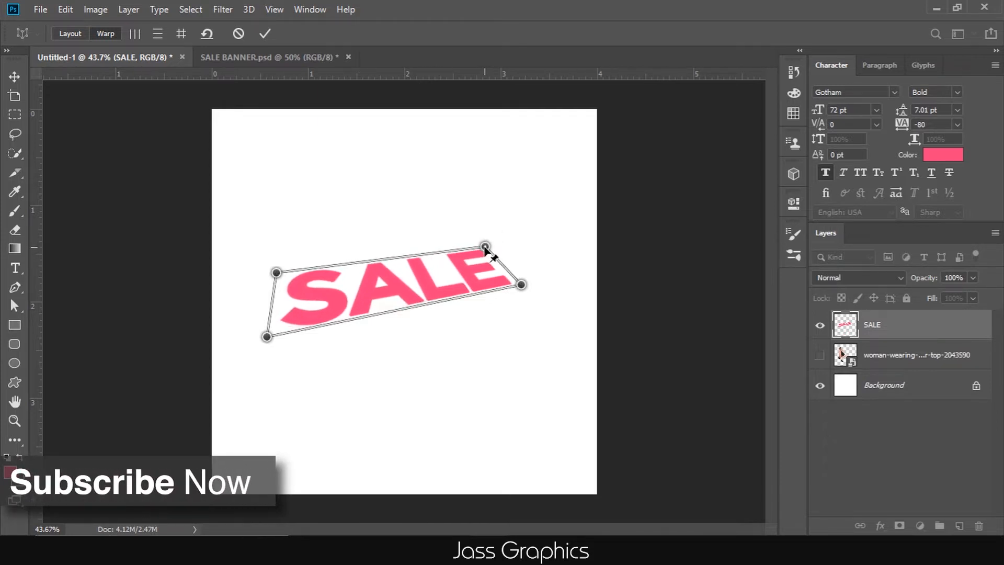
{"action": "key", "text": "v"}
{"action": "left_click", "coordinate": [440, 212]}
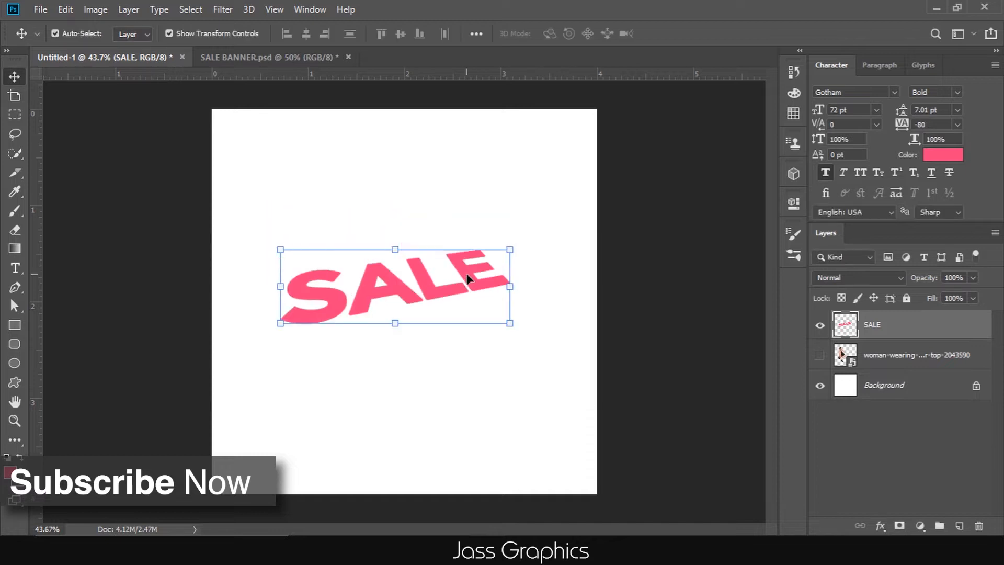
Move the warped SALE text to the lower part of the canvas and enlarge it to span most of the width.
{"action": "left_click_drag", "start_coordinate": [466, 273], "coordinate": [476, 366]}
{"action": "left_click_drag", "start_coordinate": [512, 404], "coordinate": [562, 427]}
{"action": "key", "text": "Return"}
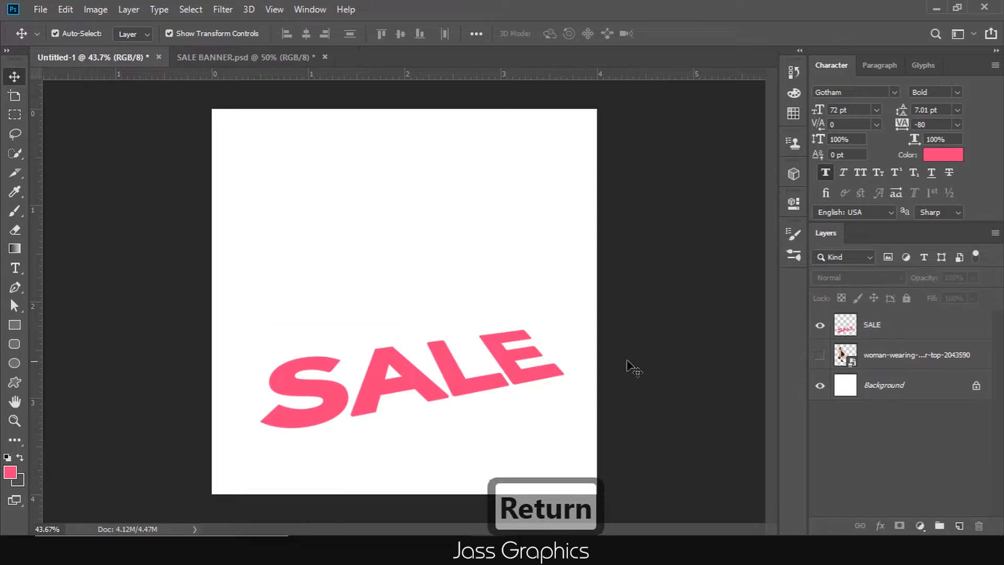
Show the woman layer and place it above the SALE layer.
{"action": "left_click", "coordinate": [819, 358]}
{"action": "left_click_drag", "start_coordinate": [921, 361], "coordinate": [870, 320]}
Apply a linear orange-to-pink Gradient Overlay to the SALE layer with Reverse on, angle -173° and scale 91%.
{"action": "left_click", "coordinate": [519, 383]}
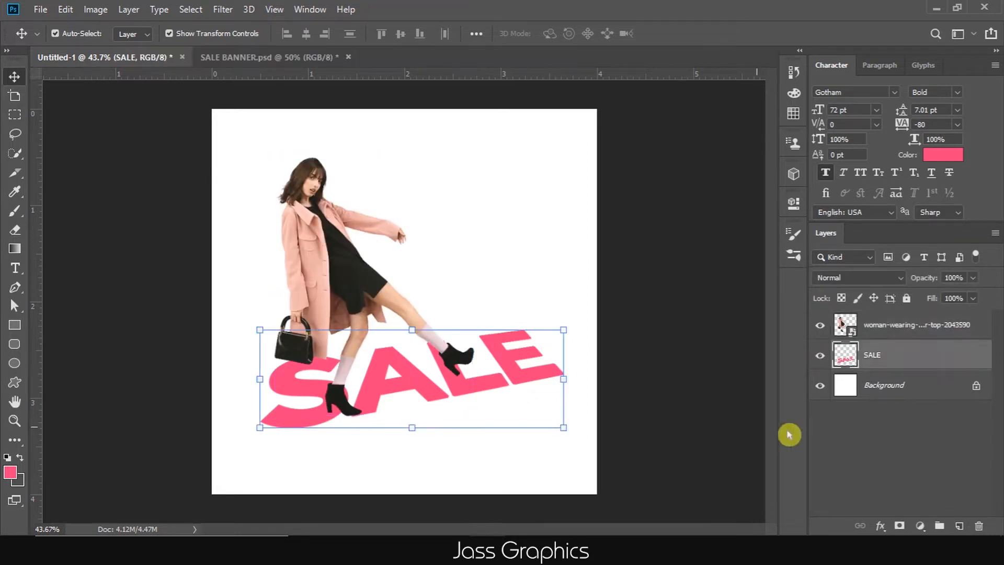
{"action": "left_click", "coordinate": [880, 525]}
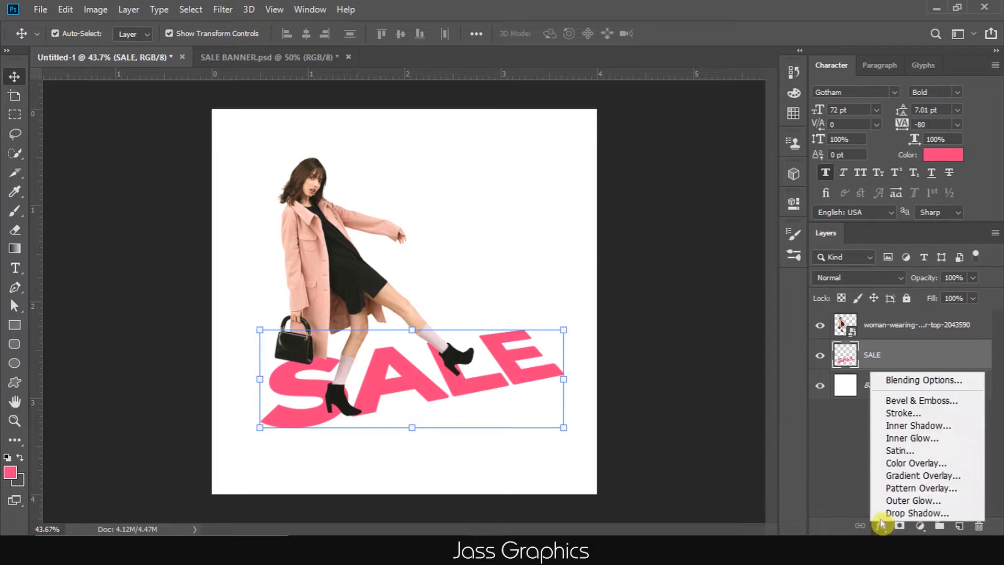
{"action": "left_click", "coordinate": [896, 479]}
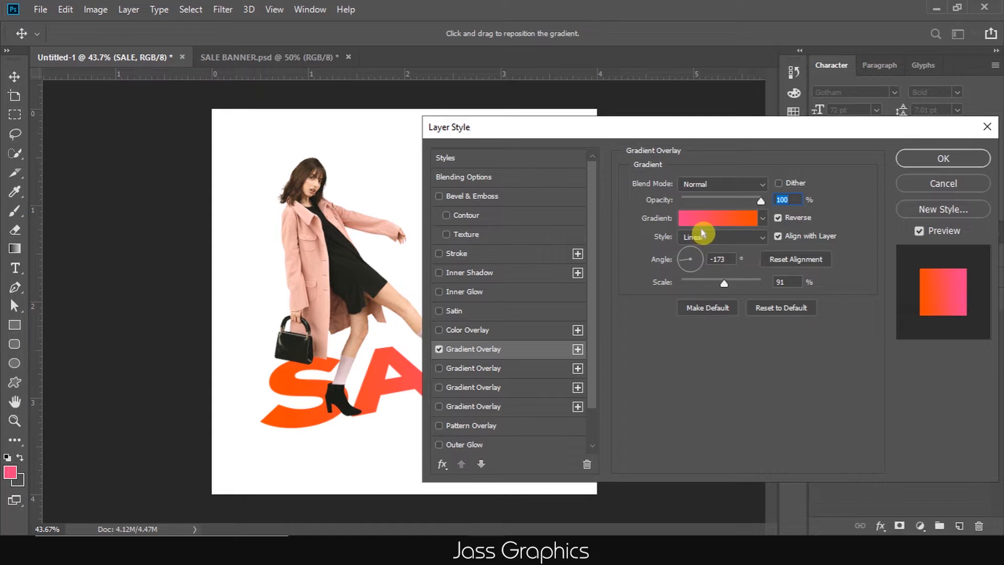
{"action": "left_click", "coordinate": [701, 223]}
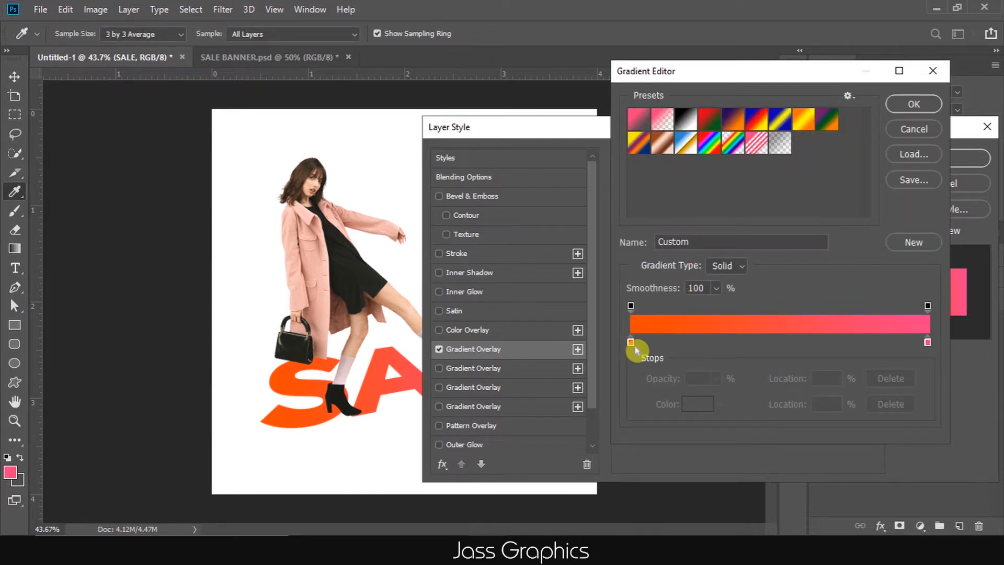
{"action": "left_click", "coordinate": [899, 105]}
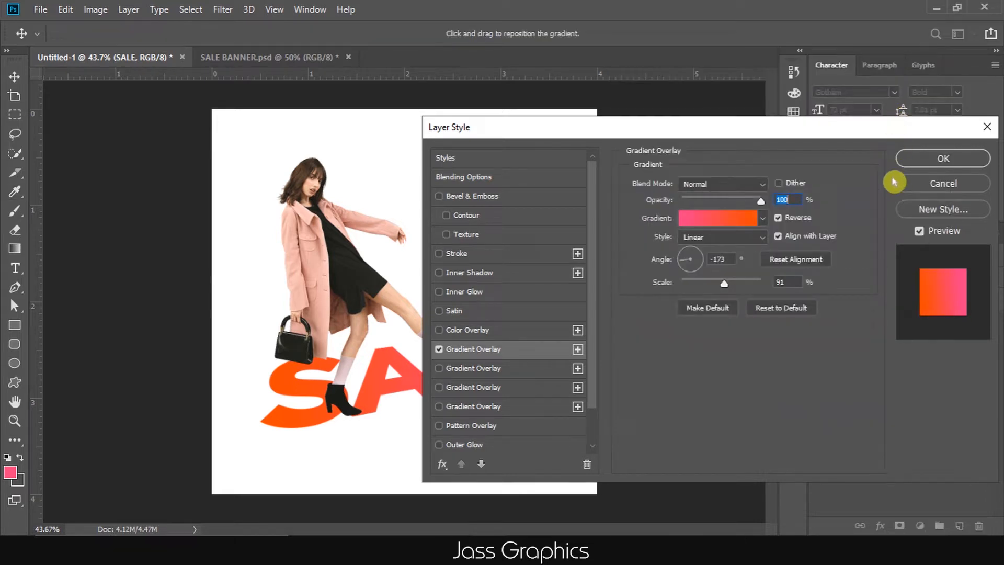
{"action": "left_click", "coordinate": [914, 161]}
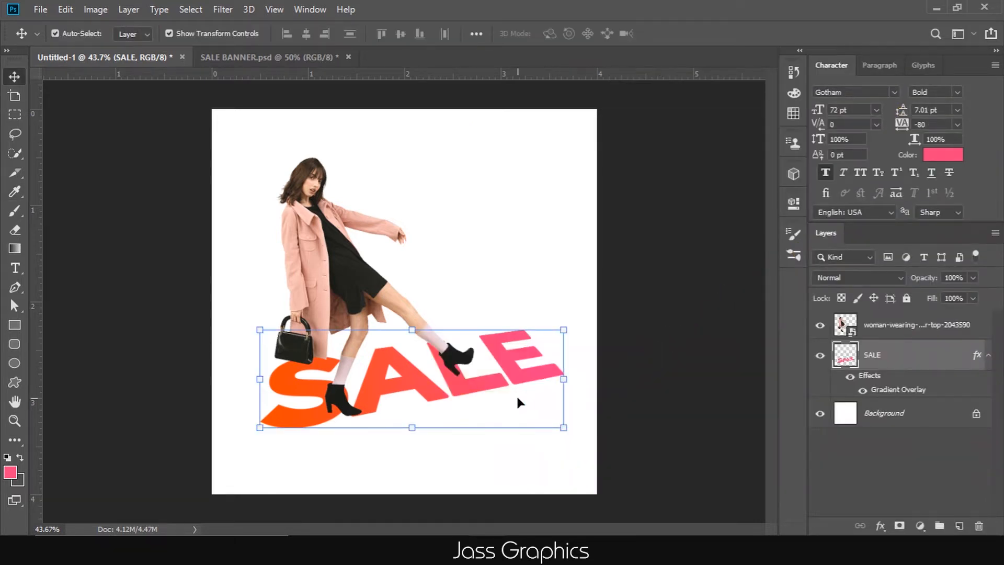
Move the woman slightly up, then enlarge the SALE text to about 110% and reposition it under her feet.
{"action": "left_click", "coordinate": [341, 271]}
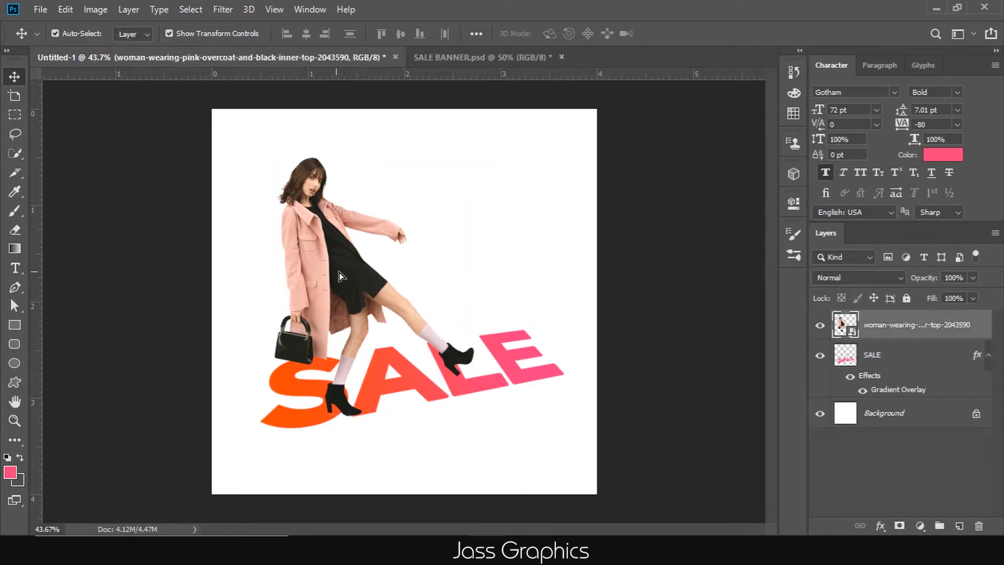
{"action": "left_click_drag", "start_coordinate": [341, 271], "coordinate": [340, 252]}
{"action": "left_click_drag", "start_coordinate": [530, 367], "coordinate": [528, 392]}
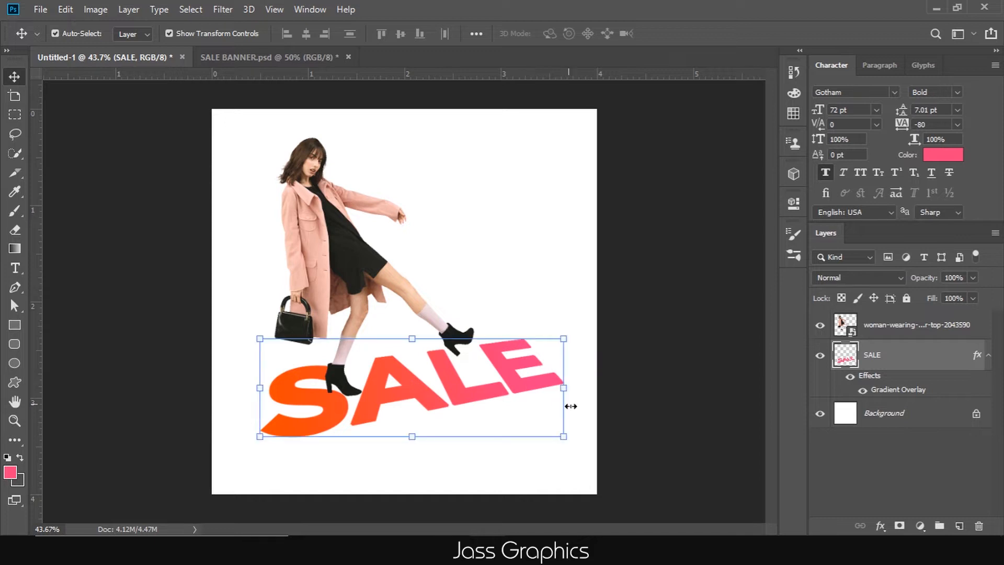
{"action": "left_click_drag", "start_coordinate": [562, 434], "coordinate": [596, 449]}
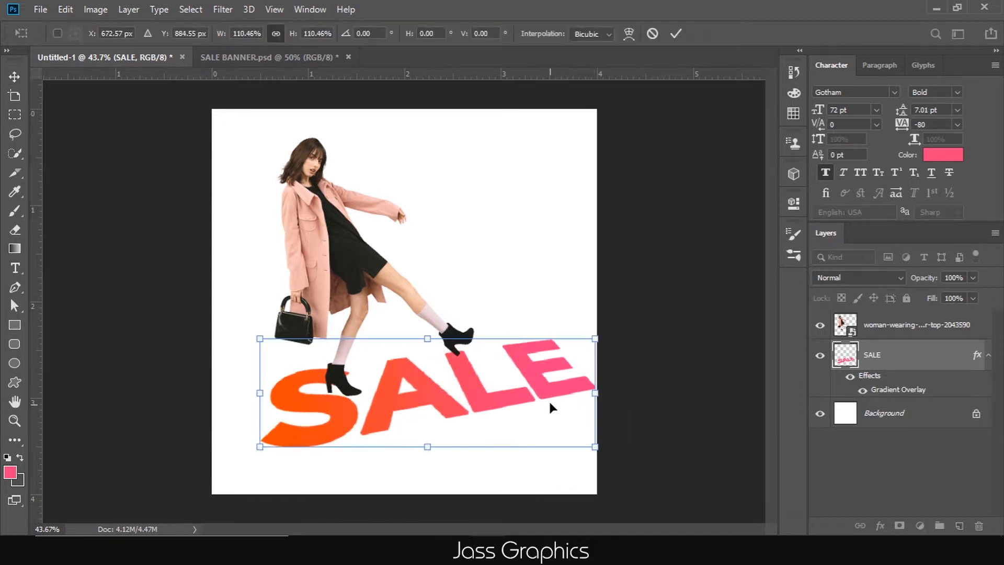
{"action": "left_click_drag", "start_coordinate": [548, 400], "coordinate": [526, 384]}
{"action": "key", "text": "Return"}
Create a new layer above the woman and paint one soft pink brush dab of size 354 over her head.
{"action": "left_click", "coordinate": [916, 325]}
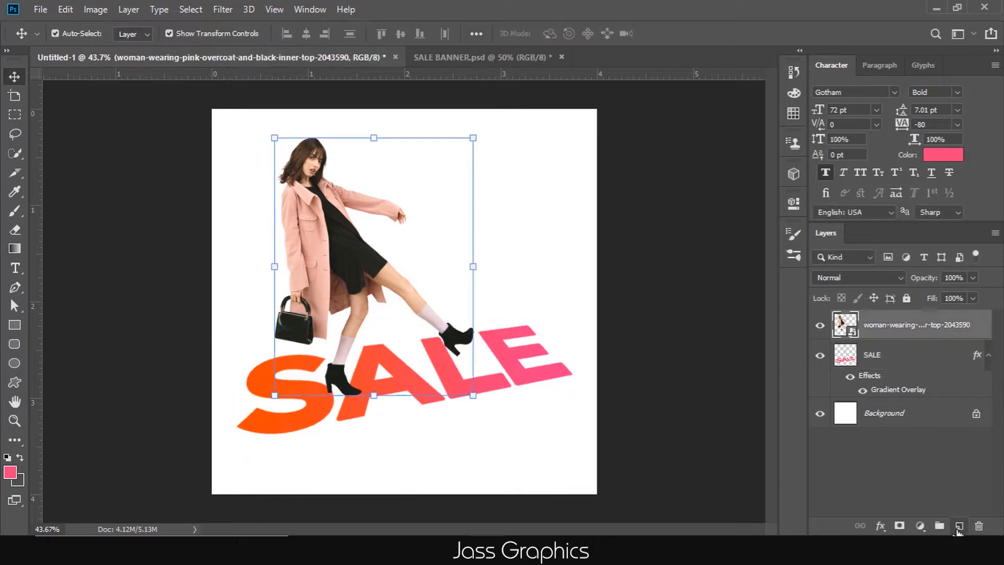
{"action": "left_click", "coordinate": [959, 525]}
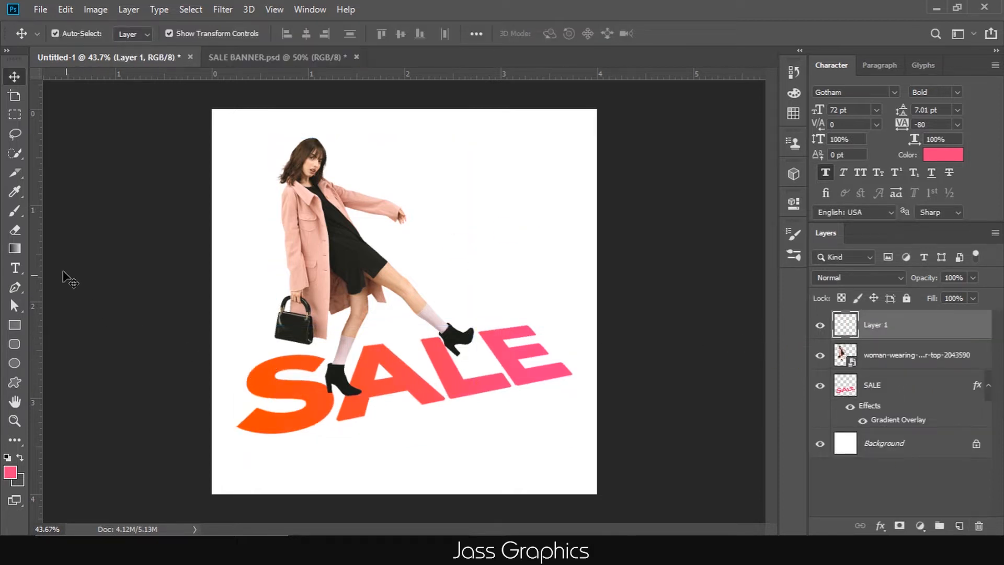
{"action": "left_click", "coordinate": [14, 219]}
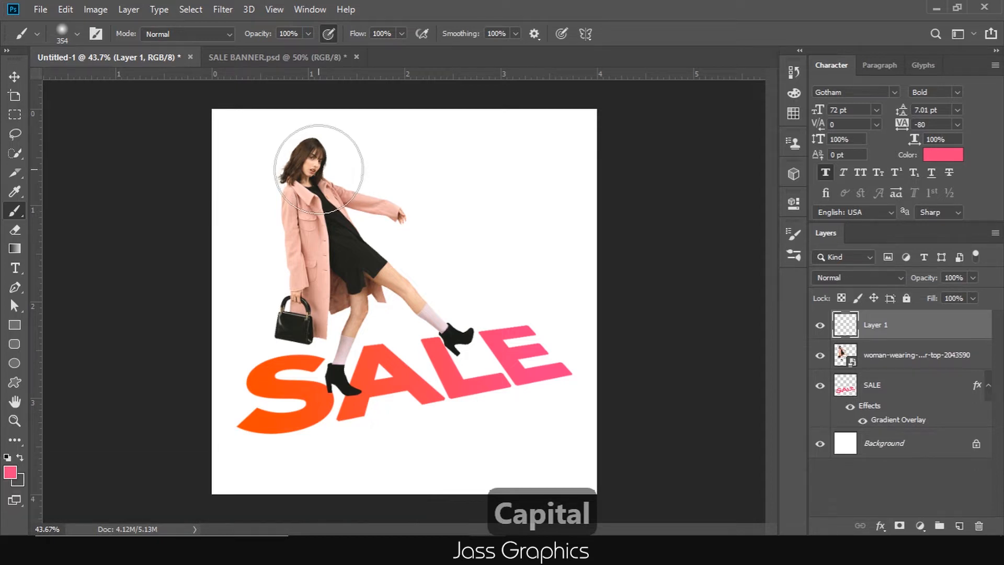
{"action": "left_click", "coordinate": [313, 168]}
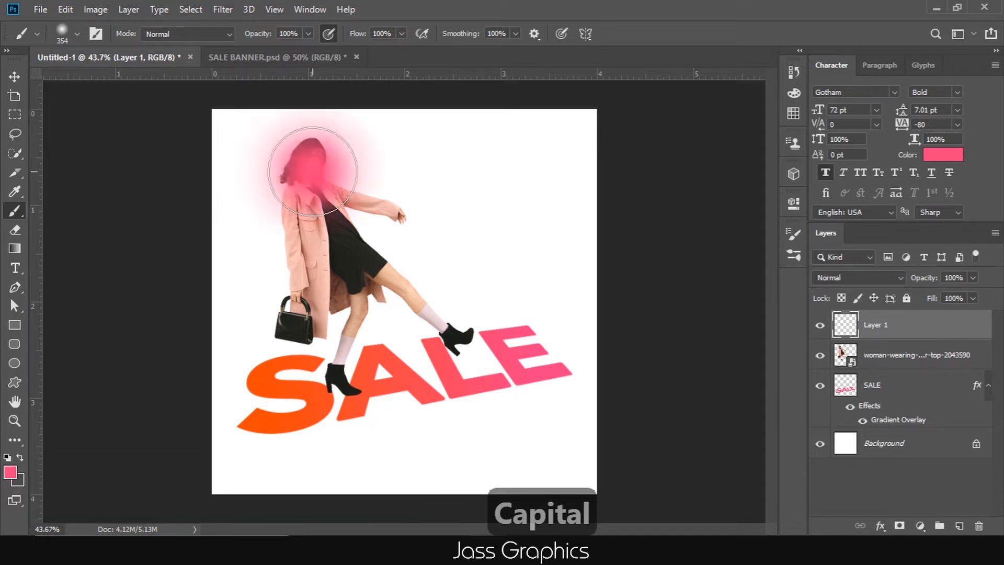
{"action": "left_click", "coordinate": [14, 80]}
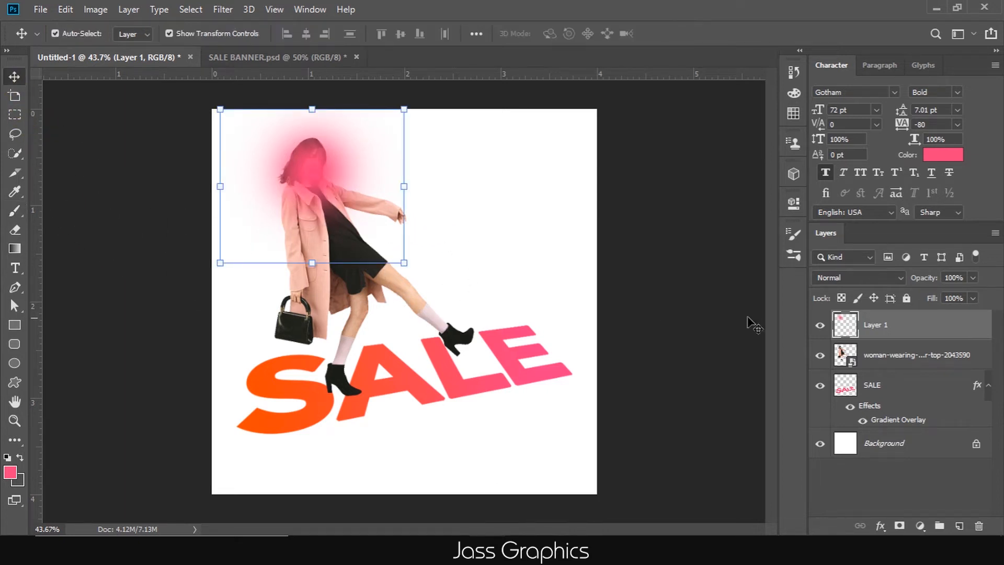
Set the pink glow layer's blend mode to Screen and lower its opacity.
{"action": "left_click", "coordinate": [877, 277]}
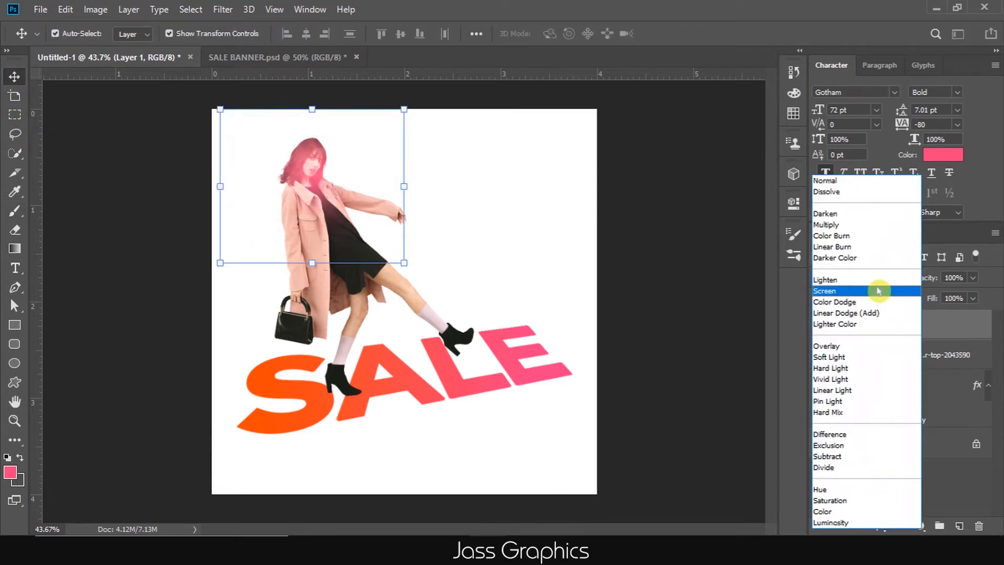
{"action": "left_click", "coordinate": [878, 290]}
{"action": "left_click", "coordinate": [974, 279]}
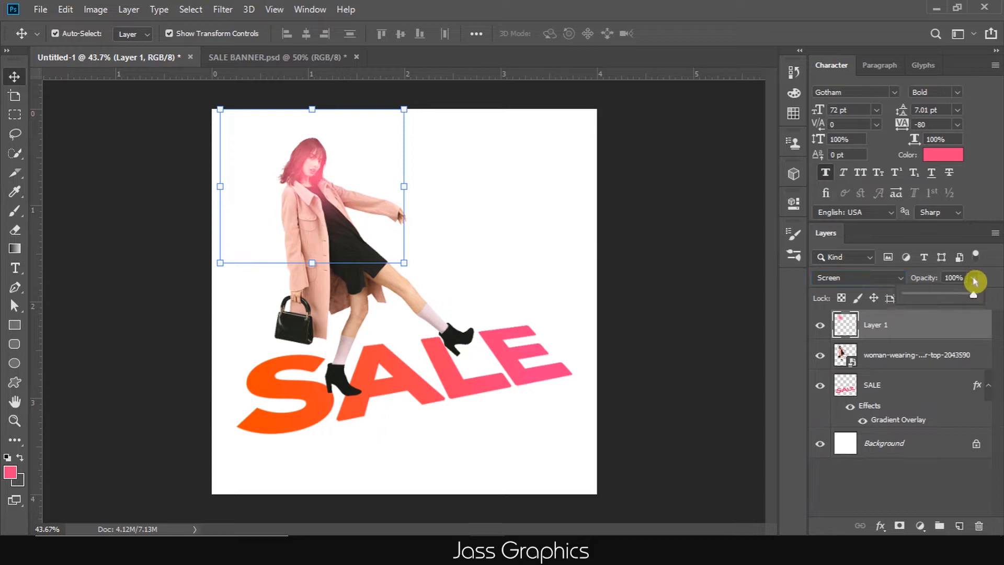
{"action": "left_click_drag", "start_coordinate": [958, 296], "coordinate": [951, 298]}
{"action": "left_click", "coordinate": [643, 305]}
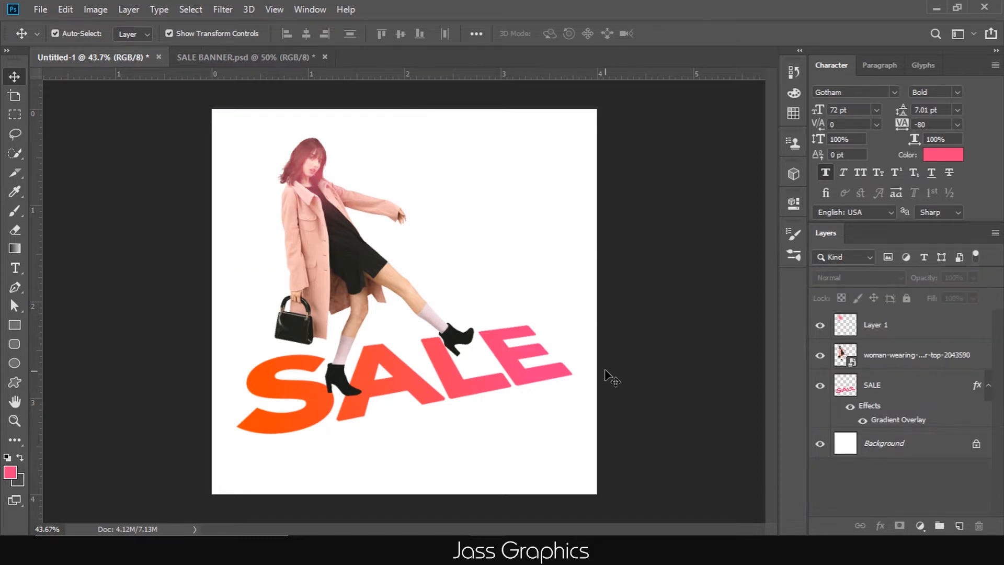
Create a new layer above the glow and paint one soft black brush dab of size 354 at the woman's planted shoe.
{"action": "left_click", "coordinate": [883, 335]}
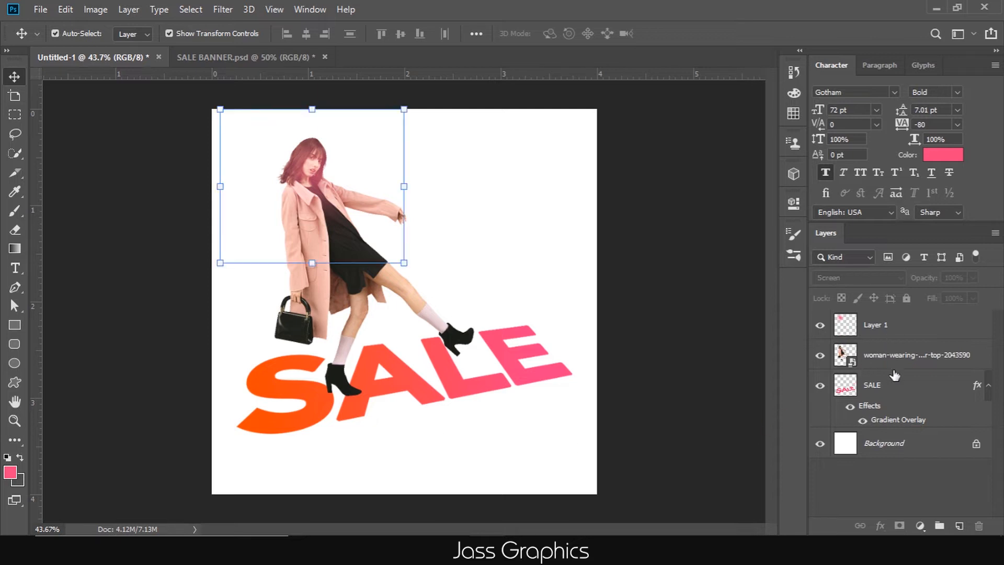
{"action": "left_click", "coordinate": [957, 525]}
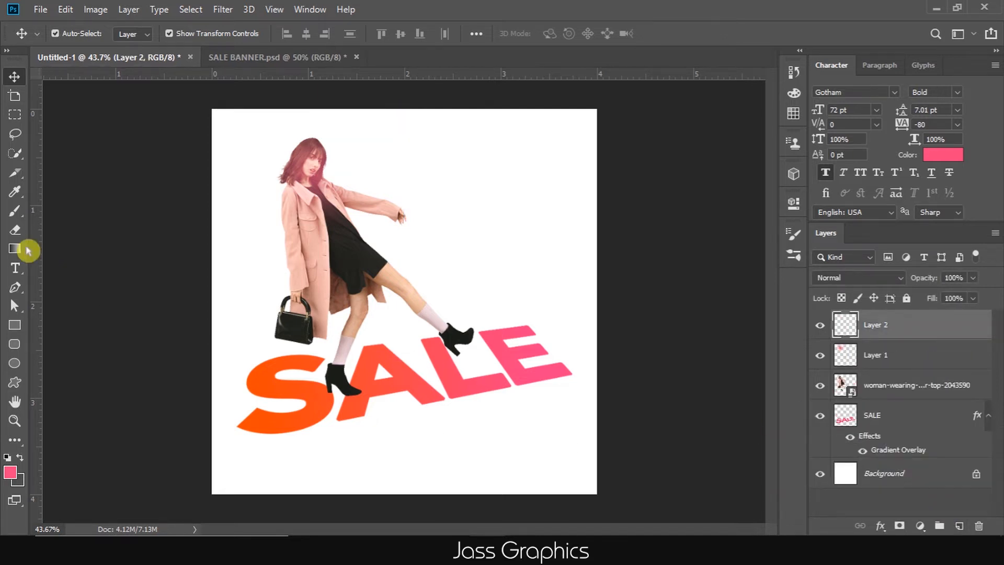
{"action": "left_click", "coordinate": [15, 210]}
{"action": "left_click", "coordinate": [8, 457]}
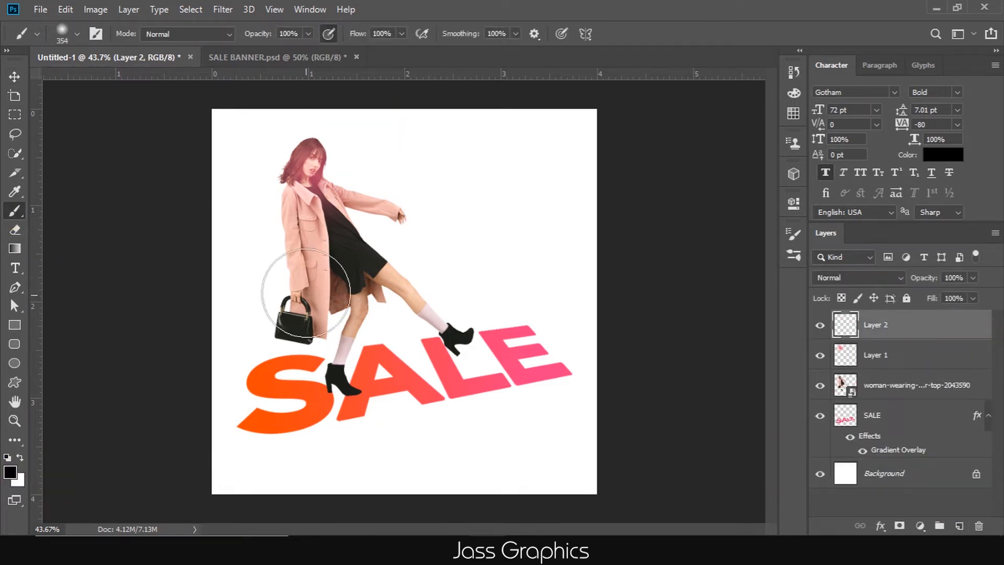
{"action": "left_click", "coordinate": [338, 390]}
Move the black dab below the planted shoe, scale it to 99.39% and flatten it with Distort into a ground shadow.
{"action": "left_click", "coordinate": [14, 78]}
{"action": "mouse_move", "coordinate": [341, 299]}
{"action": "left_mouse_down"}
{"action": "mouse_move", "coordinate": [341, 407]}
{"action": "mouse_move", "coordinate": [340, 356]}
{"action": "left_mouse_up"}
{"action": "left_click_drag", "start_coordinate": [404, 416], "coordinate": [462, 416]}
{"action": "right_click", "coordinate": [386, 411]}
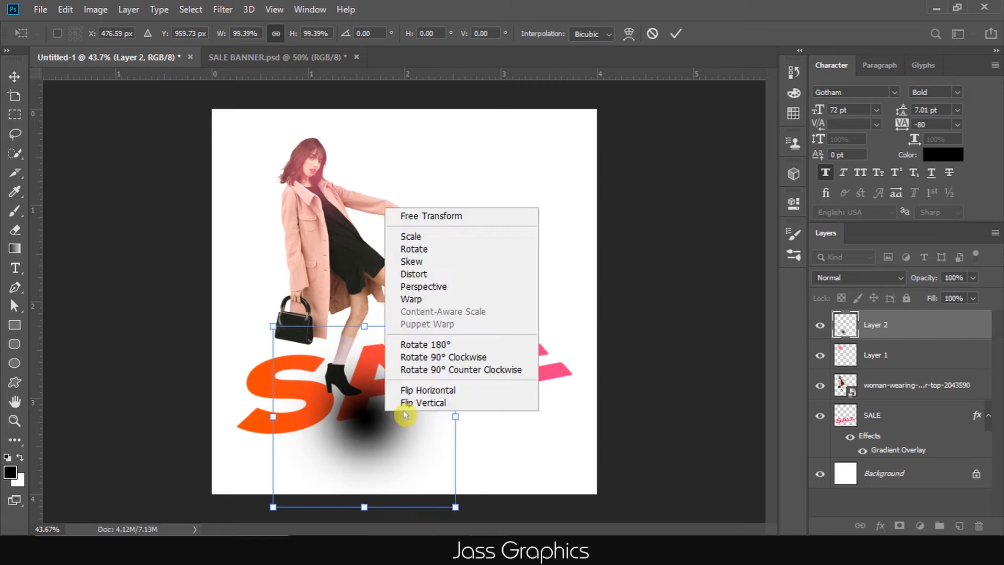
{"action": "left_click", "coordinate": [413, 273]}
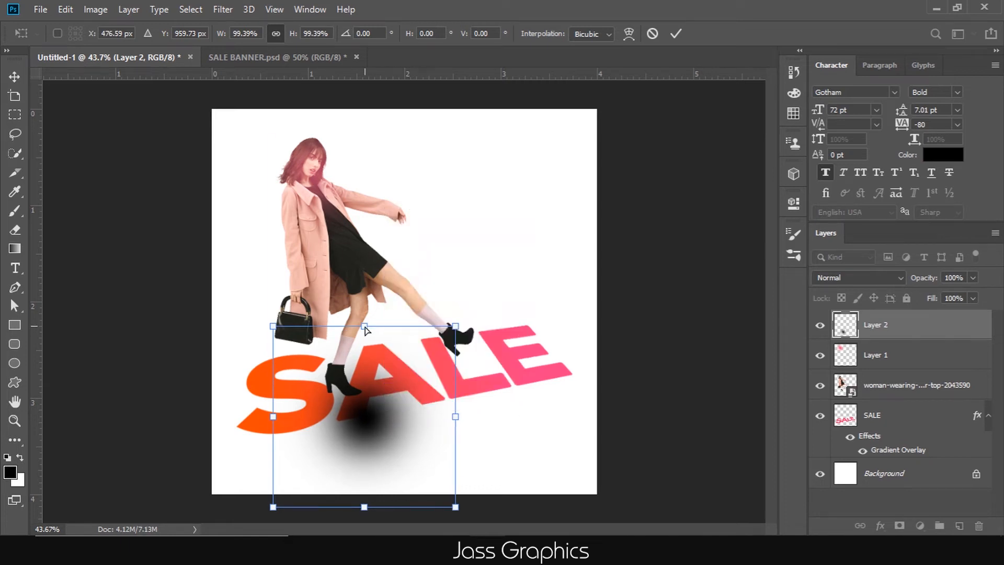
{"action": "left_click_drag", "start_coordinate": [365, 328], "coordinate": [374, 434]}
{"action": "left_click_drag", "start_coordinate": [380, 473], "coordinate": [355, 412]}
{"action": "left_click_drag", "start_coordinate": [349, 376], "coordinate": [339, 407]}
{"action": "right_click", "coordinate": [340, 437]}
{"action": "left_click", "coordinate": [372, 314]}
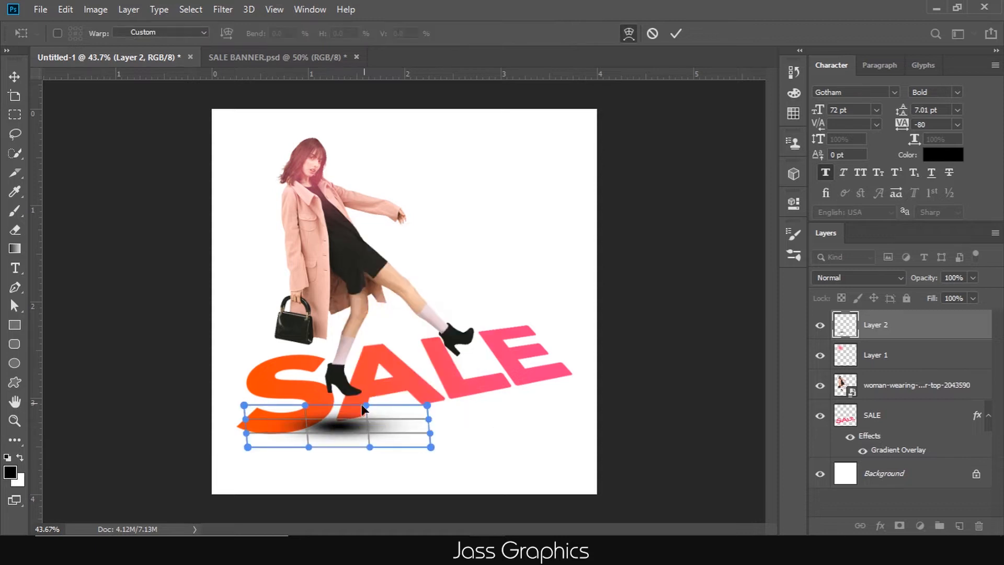
{"action": "key", "text": "ctrl+z"}
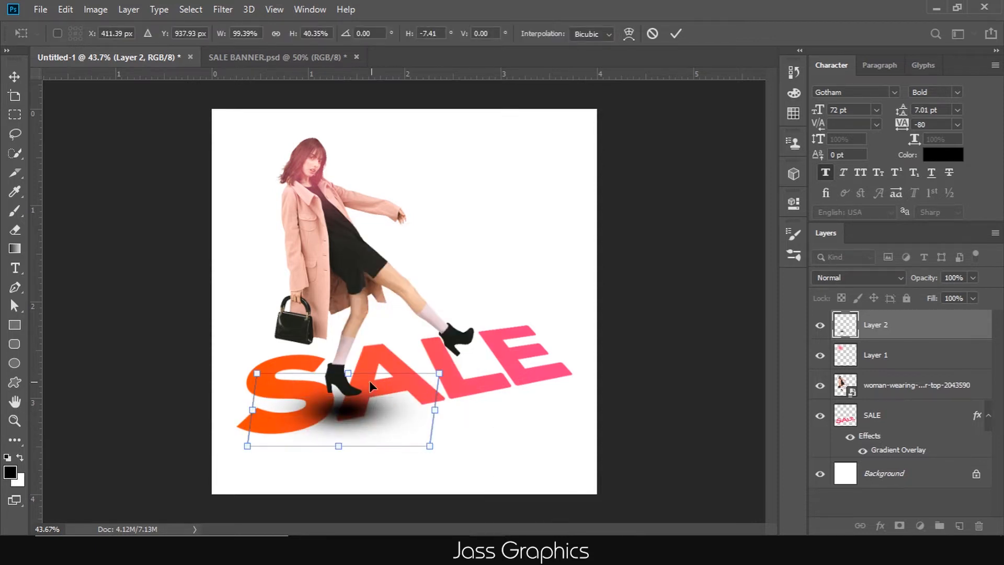
Distort the black shadow into a thin slanted shape, fit it directly under the planted shoe and apply the transform.
{"action": "left_click_drag", "start_coordinate": [348, 375], "coordinate": [347, 387]}
{"action": "left_click_drag", "start_coordinate": [438, 374], "coordinate": [433, 396]}
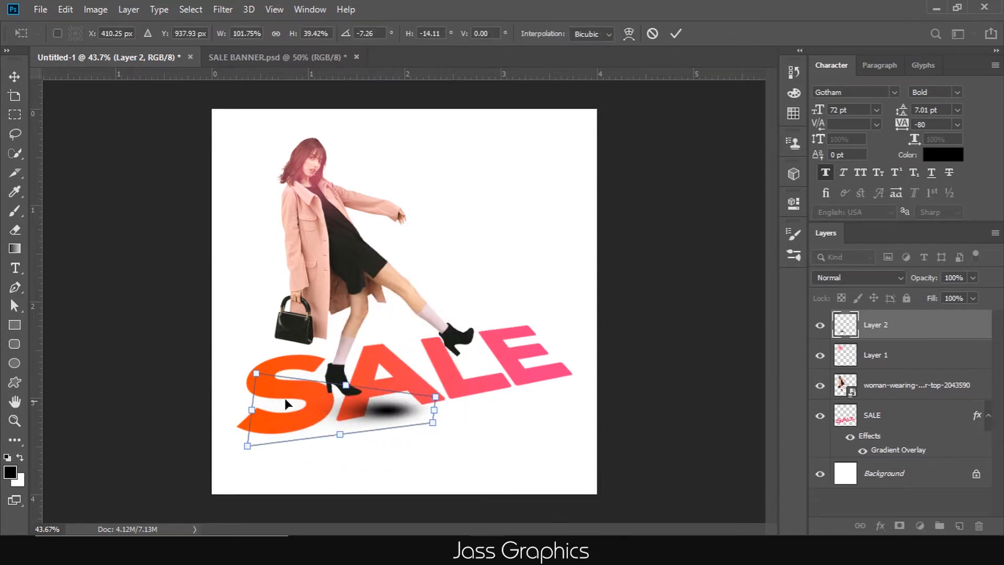
{"action": "left_click_drag", "start_coordinate": [256, 373], "coordinate": [258, 340]}
{"action": "left_click_drag", "start_coordinate": [435, 412], "coordinate": [495, 420]}
{"action": "right_click", "coordinate": [403, 418]}
{"action": "left_click", "coordinate": [460, 279]}
{"action": "left_click_drag", "start_coordinate": [456, 418], "coordinate": [346, 398]}
{"action": "scroll", "coordinate": [330, 368], "scroll_direction": "up", "scroll_amount": 5}
{"action": "left_click_drag", "start_coordinate": [381, 453], "coordinate": [380, 454]}
{"action": "left_click", "coordinate": [14, 76]}
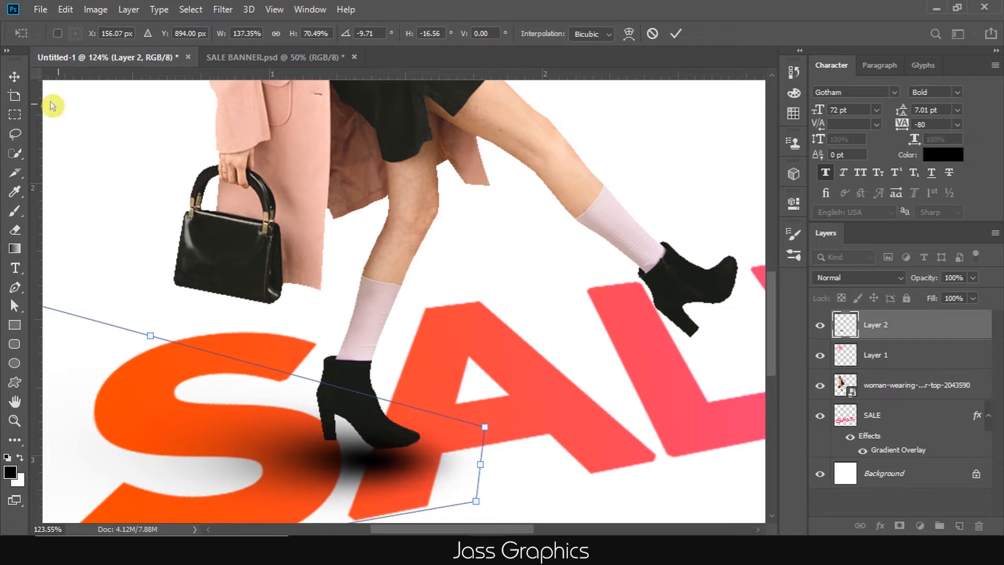
{"action": "left_click_drag", "start_coordinate": [409, 233], "coordinate": [400, 244]}
Stretch the shadow wider and reposition it so its dark core sits under the planted shoe.
{"action": "scroll", "coordinate": [406, 272], "scroll_direction": "down", "scroll_amount": 3}
{"action": "left_click", "coordinate": [413, 385]}
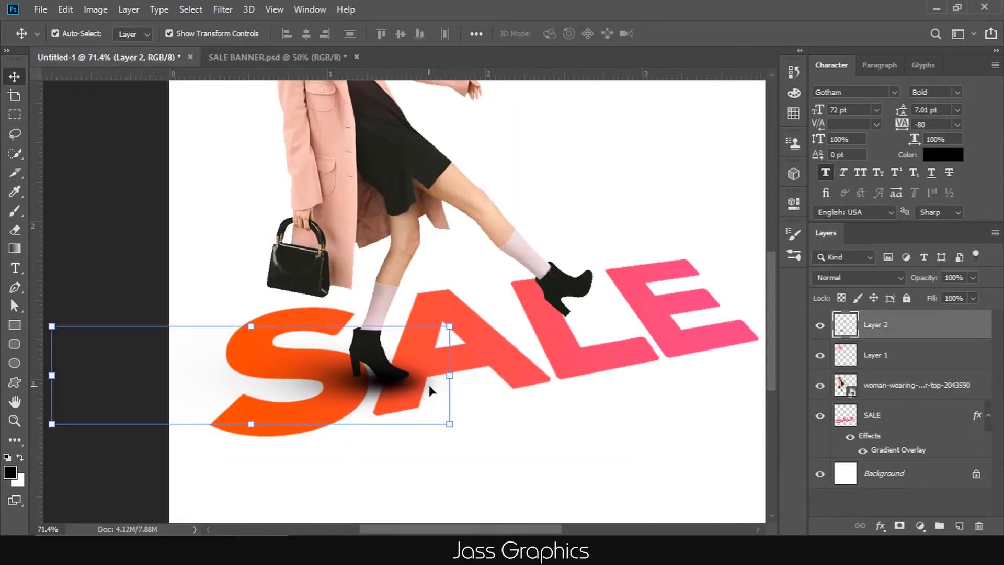
{"action": "left_click_drag", "start_coordinate": [450, 375], "coordinate": [513, 376]}
{"action": "left_click_drag", "start_coordinate": [451, 379], "coordinate": [383, 385]}
{"action": "scroll", "coordinate": [389, 376], "scroll_direction": "up", "scroll_amount": 5}
{"action": "key", "text": "Return"}
{"action": "left_click_drag", "start_coordinate": [428, 126], "coordinate": [427, 131]}
Set the planted shoe's shadow layer to 92% opacity.
{"action": "scroll", "coordinate": [473, 347], "scroll_direction": "down", "scroll_amount": 6}
{"action": "left_click", "coordinate": [437, 367]}
{"action": "mouse_move", "coordinate": [972, 278]}
{"action": "left_mouse_down"}
{"action": "mouse_move", "coordinate": [936, 296]}
{"action": "mouse_move", "coordinate": [970, 298]}
{"action": "left_mouse_up"}
Duplicate the shadow, place the copy under the raised shoe on the letter L and set its opacity to 55%.
{"action": "right_click", "coordinate": [424, 358]}
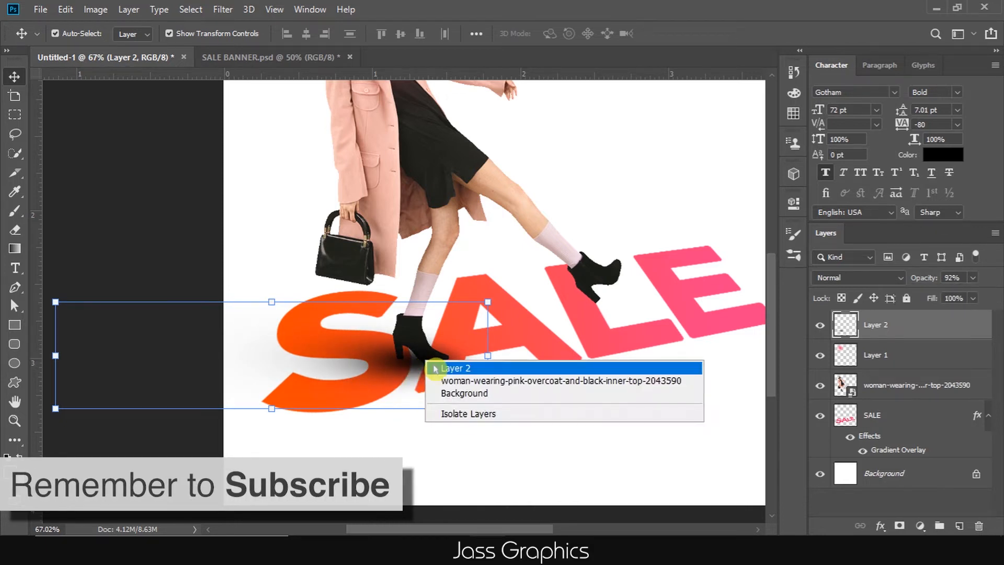
{"action": "left_click", "coordinate": [433, 367]}
{"action": "scroll", "coordinate": [426, 368], "scroll_direction": "down", "scroll_amount": 6}
{"action": "left_click_drag", "start_coordinate": [356, 396], "coordinate": [474, 385]}
{"action": "scroll", "coordinate": [455, 365], "scroll_direction": "up", "scroll_amount": 4}
{"action": "left_click", "coordinate": [973, 277]}
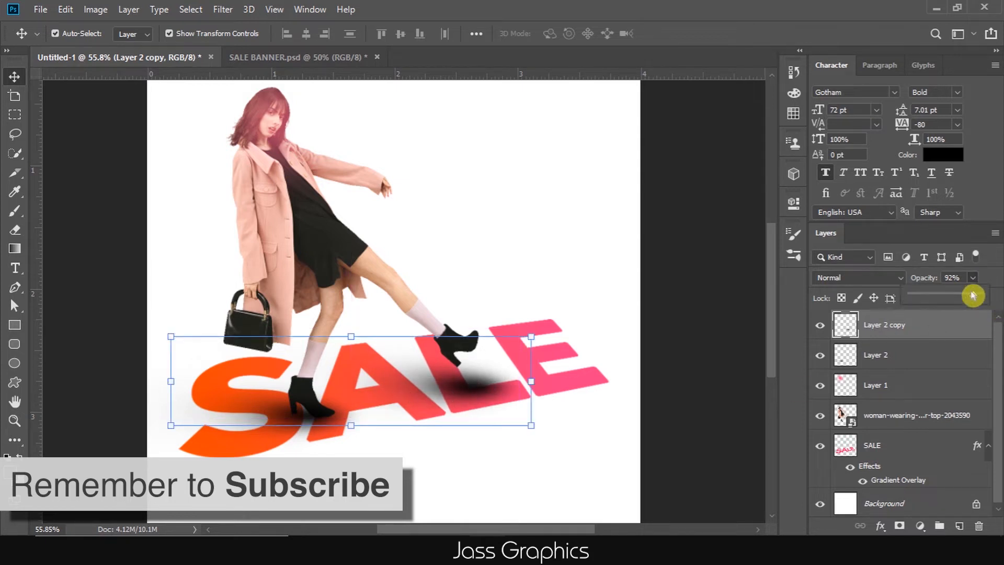
{"action": "left_click_drag", "start_coordinate": [970, 295], "coordinate": [951, 304]}
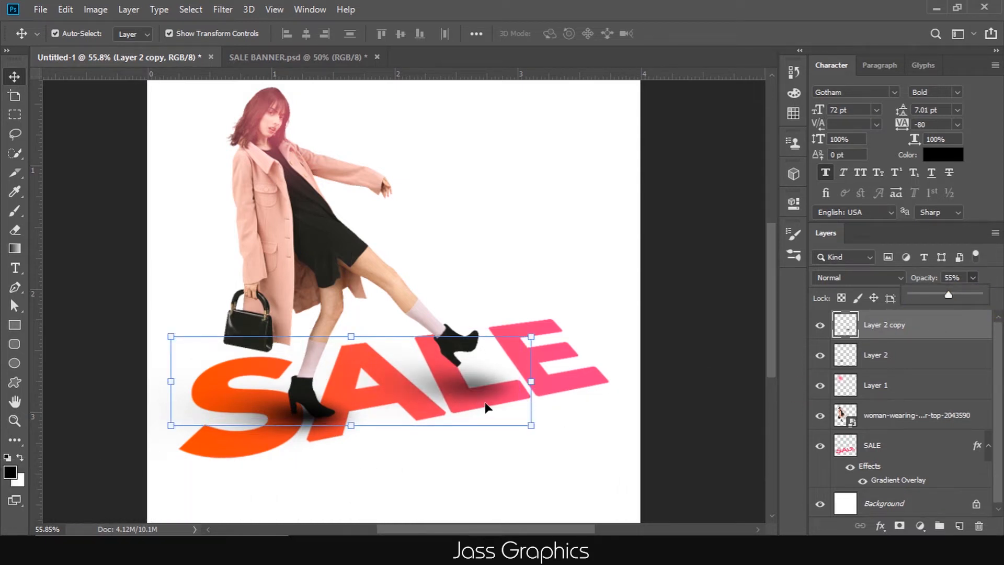
{"action": "mouse_move", "coordinate": [461, 380]}
{"action": "left_mouse_down"}
{"action": "mouse_move", "coordinate": [473, 388]}
{"action": "mouse_move", "coordinate": [454, 393]}
{"action": "left_mouse_up"}
{"action": "left_click", "coordinate": [501, 459]}
Link both shadow layers and the pink glow layer with the woman layer.
{"action": "scroll", "coordinate": [469, 444], "scroll_direction": "down", "scroll_amount": 2}
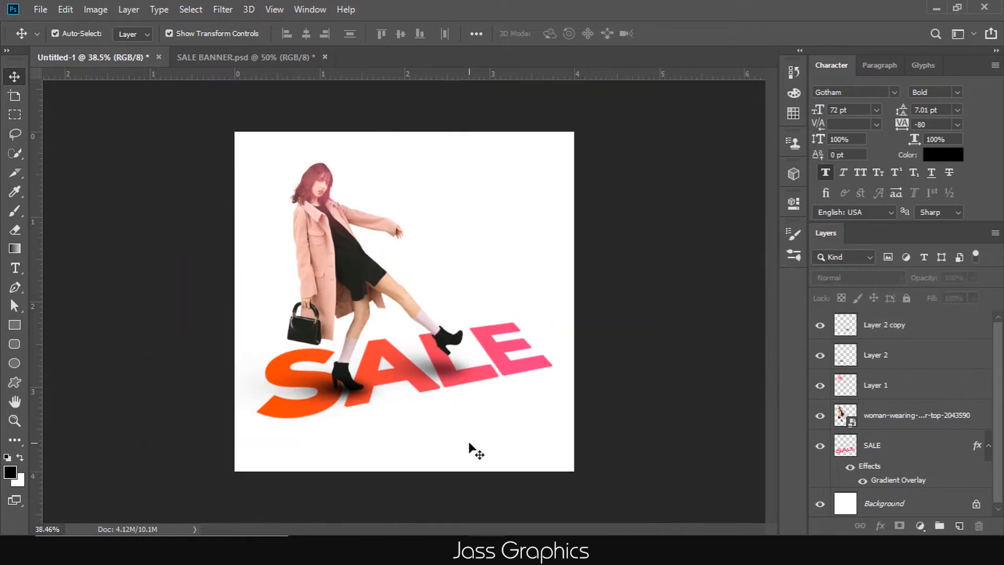
{"action": "scroll", "coordinate": [460, 438], "scroll_direction": "down", "scroll_amount": 2}
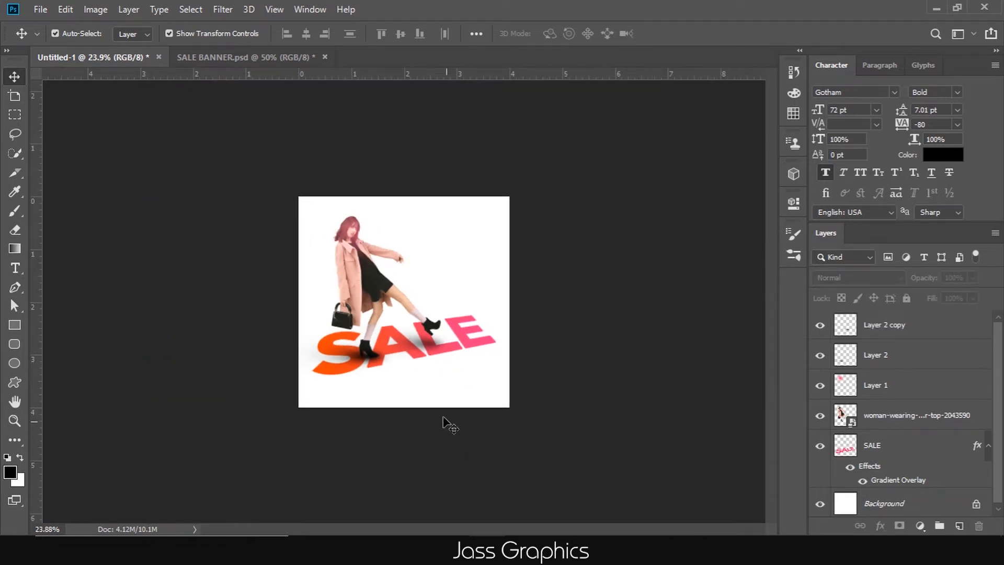
{"action": "scroll", "coordinate": [449, 425], "scroll_direction": "up", "scroll_amount": 3}
{"action": "left_click", "coordinate": [420, 377]}
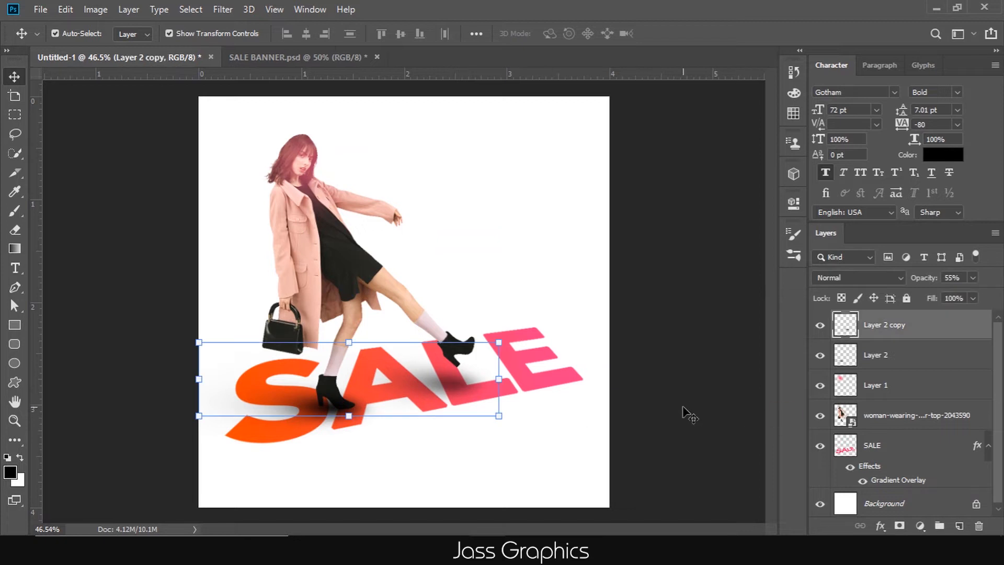
{"action": "left_click", "coordinate": [918, 361], "text": "shift"}
{"action": "left_click", "coordinate": [904, 387], "text": "shift"}
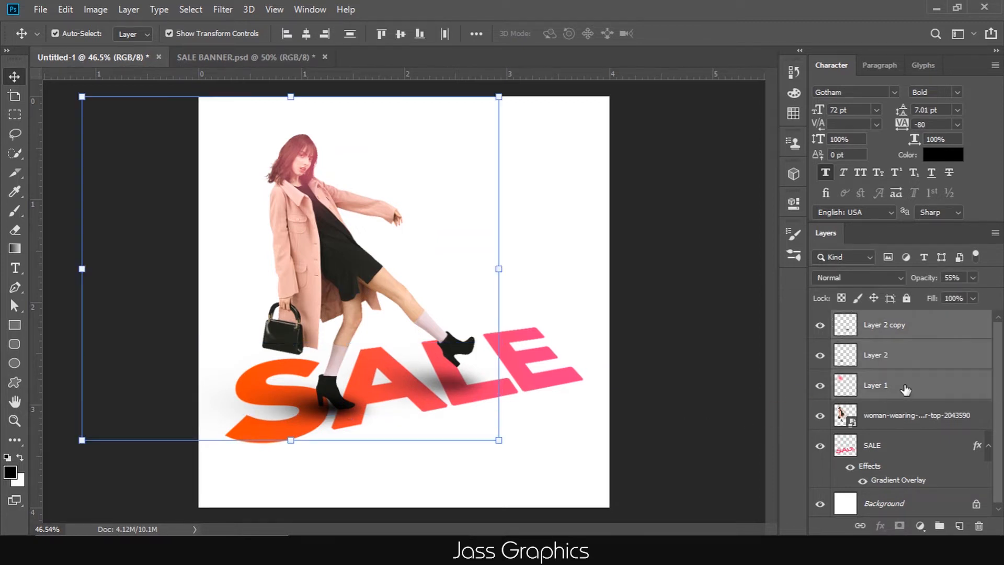
{"action": "left_click", "coordinate": [909, 421], "text": "shift"}
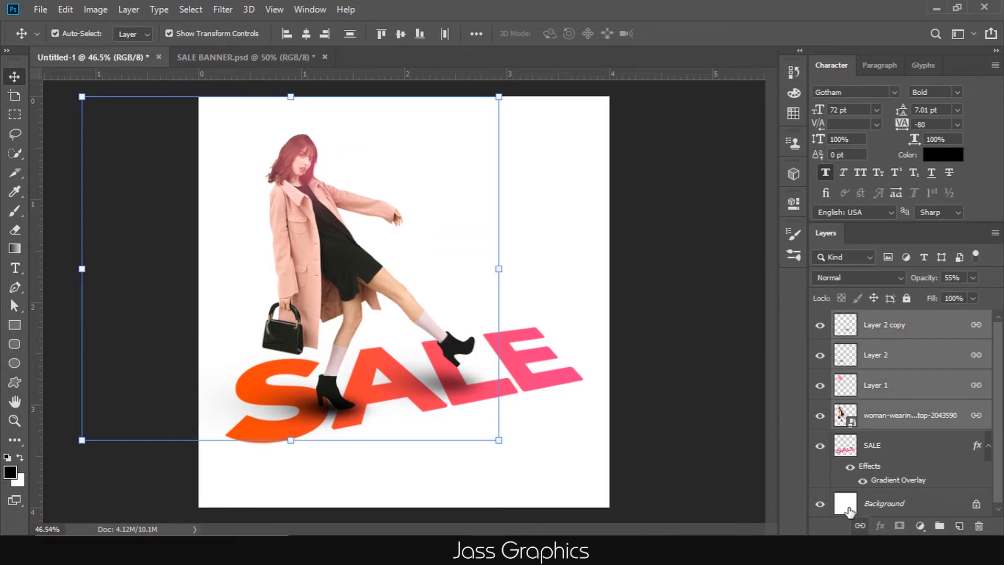
{"action": "left_click", "coordinate": [657, 422]}
Scale the linked woman, glow and shadows to 85.38% and reposition them so she stands on the SALE text.
{"action": "mouse_move", "coordinate": [361, 284]}
{"action": "left_mouse_down"}
{"action": "mouse_move", "coordinate": [351, 278]}
{"action": "mouse_move", "coordinate": [369, 290]}
{"action": "left_mouse_up"}
{"action": "left_click", "coordinate": [635, 394]}
{"action": "scroll", "coordinate": [575, 376], "scroll_direction": "down", "scroll_amount": 2}
{"action": "key", "text": "ctrl+t"}
{"action": "left_click_drag", "start_coordinate": [184, 165], "coordinate": [228, 199]}
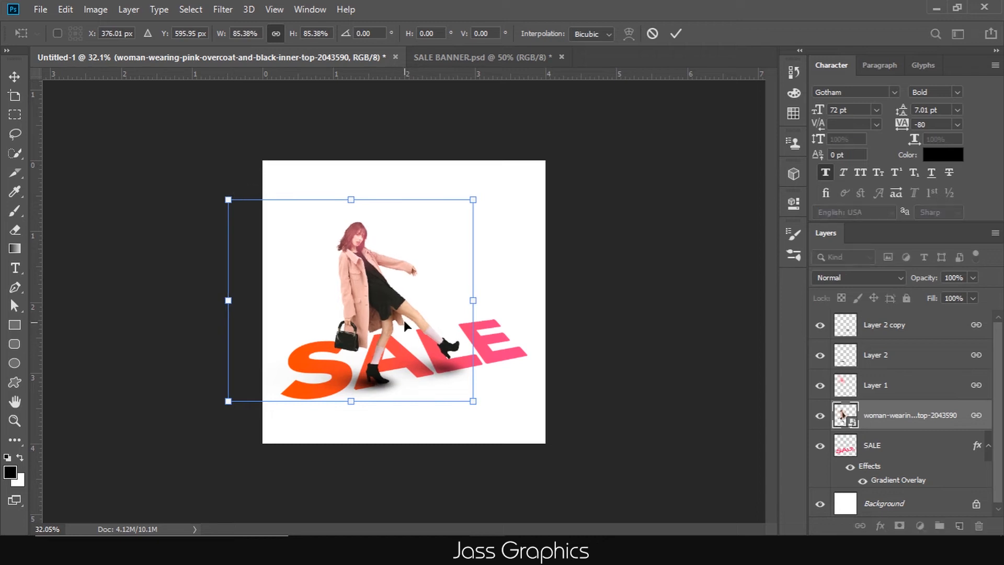
{"action": "left_click_drag", "start_coordinate": [404, 321], "coordinate": [391, 306]}
{"action": "key", "text": "Return"}
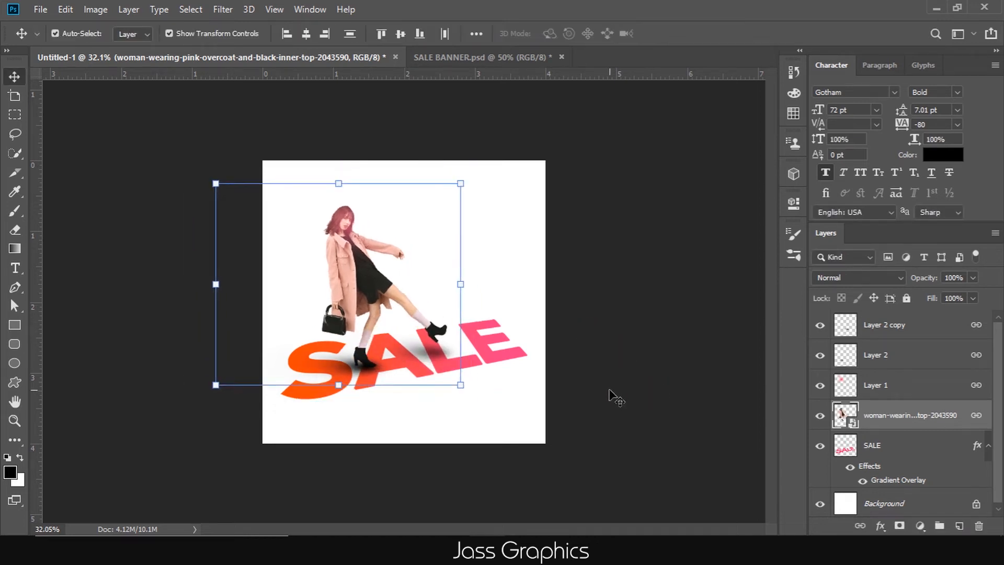
Add the black text "corona" at 72 pt in Gotham Book Regular and position it above the SALE text.
{"action": "left_click", "coordinate": [15, 268]}
{"action": "left_click", "coordinate": [438, 298]}
{"action": "type", "text": "corona"}
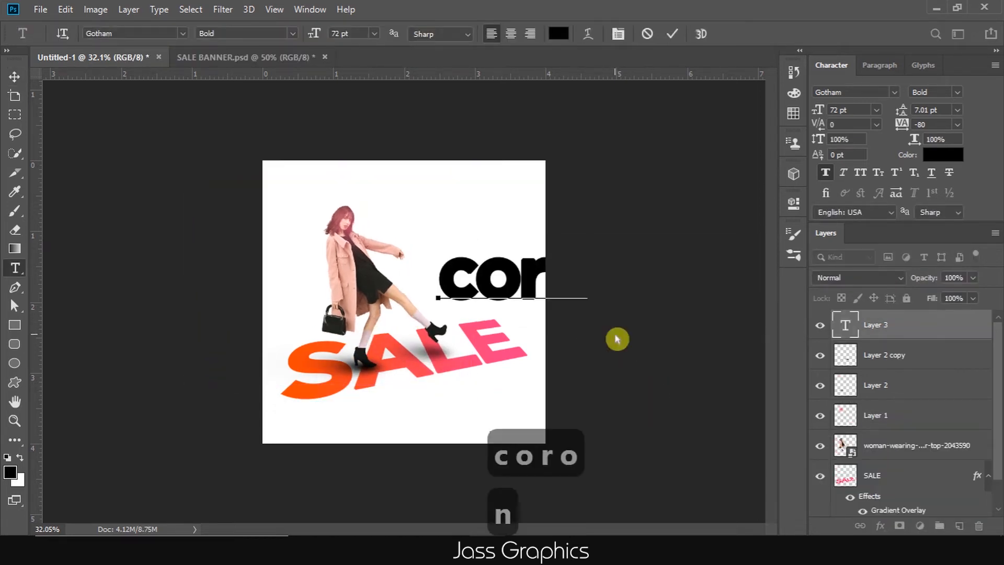
{"action": "left_click", "coordinate": [14, 77]}
{"action": "left_click_drag", "start_coordinate": [524, 298], "coordinate": [456, 280]}
{"action": "left_click_drag", "start_coordinate": [473, 280], "coordinate": [403, 313]}
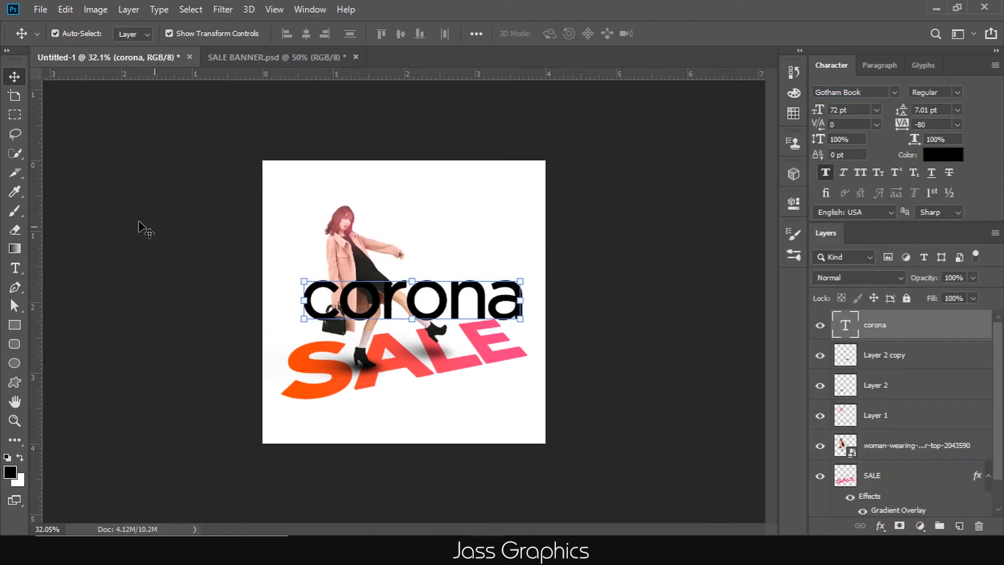
{"action": "left_click", "coordinate": [519, 320]}
{"action": "left_click_drag", "start_coordinate": [514, 316], "coordinate": [471, 253]}
{"action": "key", "text": "Return"}
Hide the woman layer and set the corona text to small caps without faux bold.
{"action": "left_click", "coordinate": [820, 446]}
{"action": "scroll", "coordinate": [458, 305], "scroll_direction": "up", "scroll_amount": 3}
{"action": "double_click", "coordinate": [450, 271]}
{"action": "left_click", "coordinate": [825, 172]}
{"action": "left_click", "coordinate": [878, 172]}
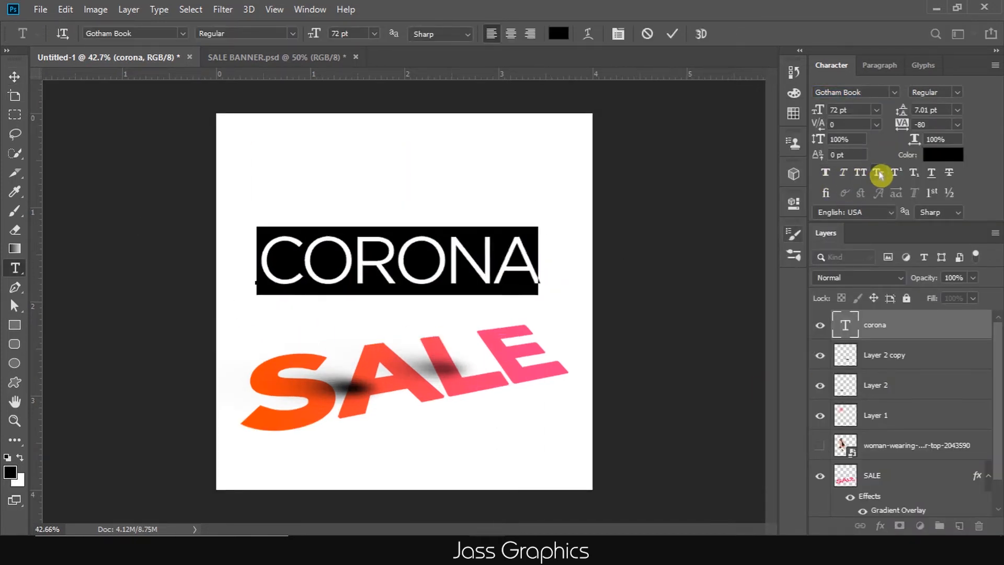
Move the corona layer between the woman and SALE layers and copy the SALE layer's Gradient Overlay onto it.
{"action": "left_click", "coordinate": [922, 333]}
{"action": "left_click_drag", "start_coordinate": [923, 333], "coordinate": [930, 459]}
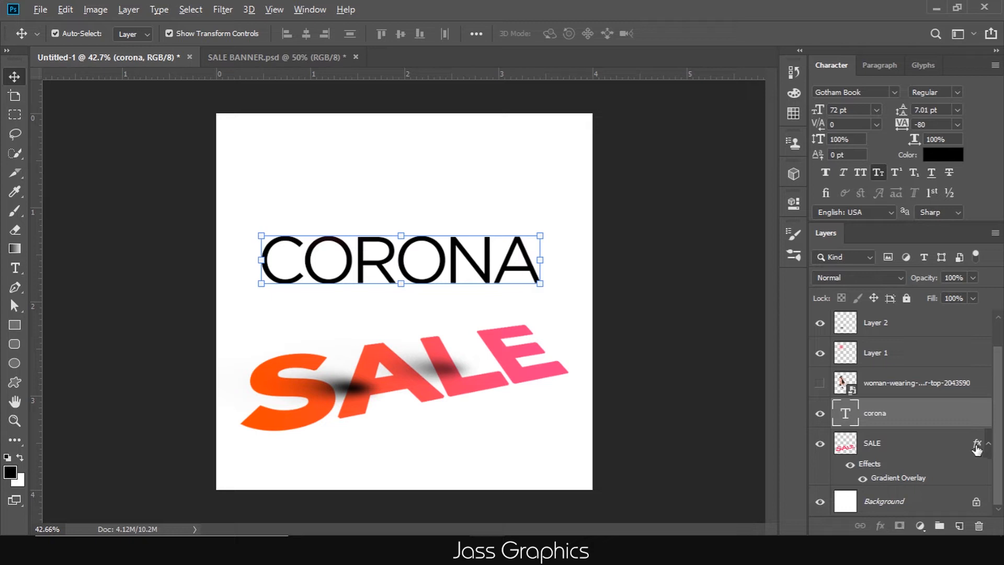
{"action": "left_click_drag", "start_coordinate": [973, 420], "coordinate": [971, 415]}
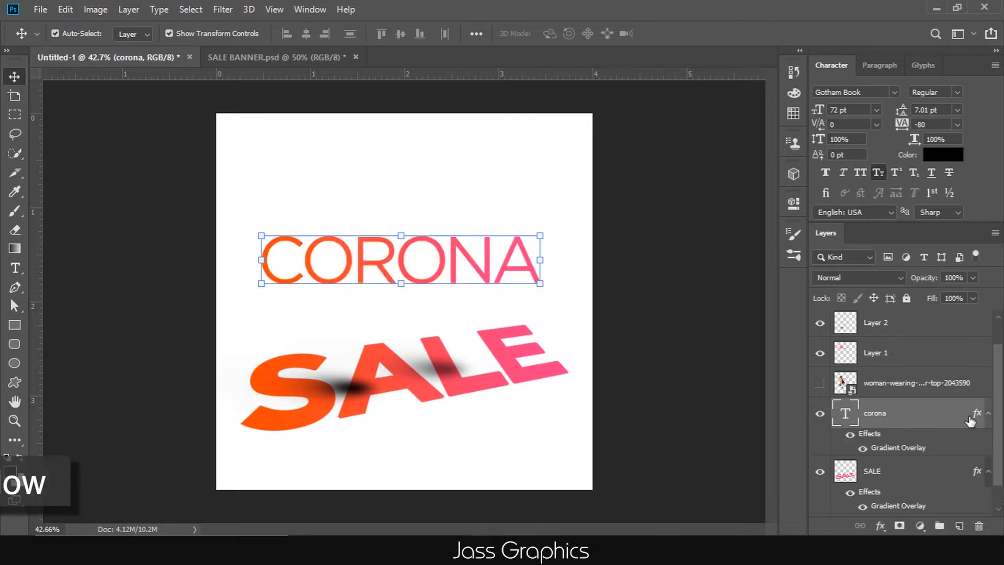
{"action": "scroll", "coordinate": [898, 451], "scroll_direction": "down", "scroll_amount": 1}
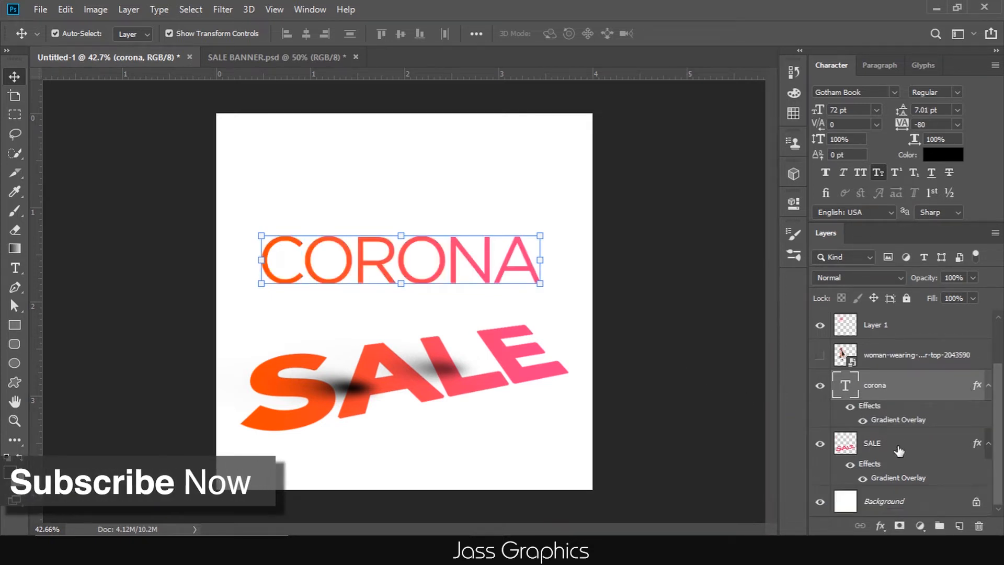
{"action": "left_click", "coordinate": [988, 445]}
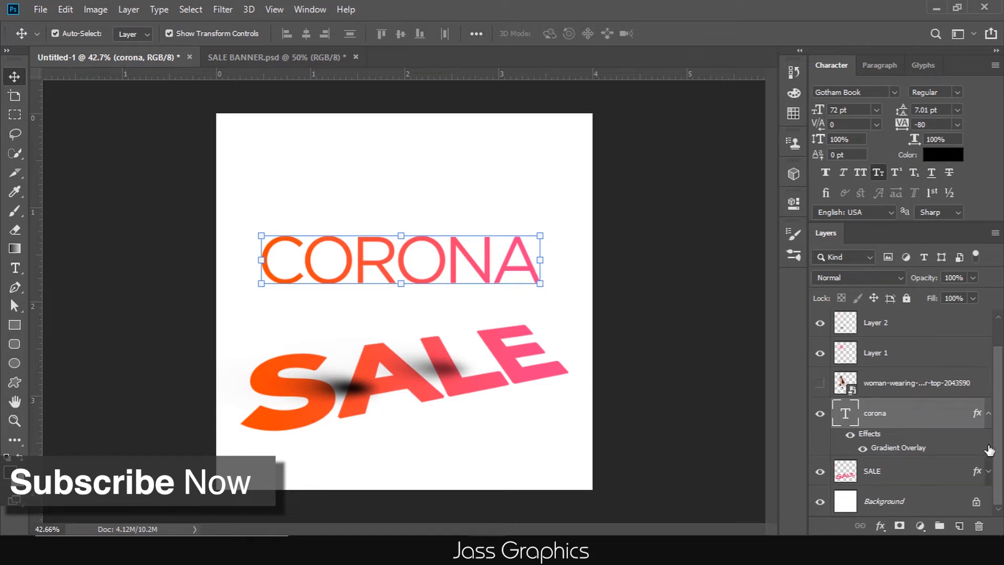
{"action": "double_click", "coordinate": [993, 483]}
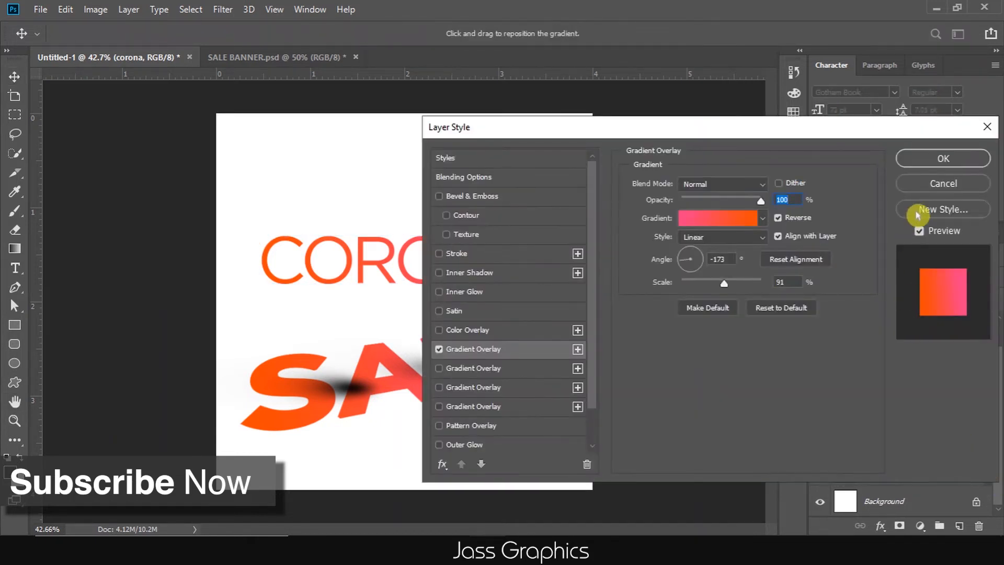
{"action": "key", "text": "Return"}
Start Perspective Warp on the corona text, rasterizing its layer, and lay out one warp plane around the whole word.
{"action": "left_click", "coordinate": [64, 10]}
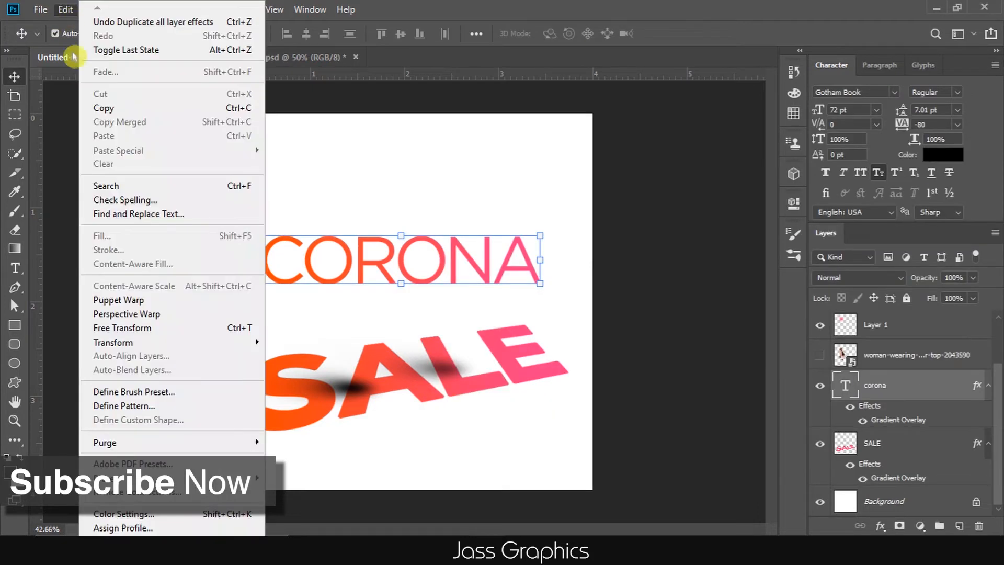
{"action": "left_click", "coordinate": [157, 313]}
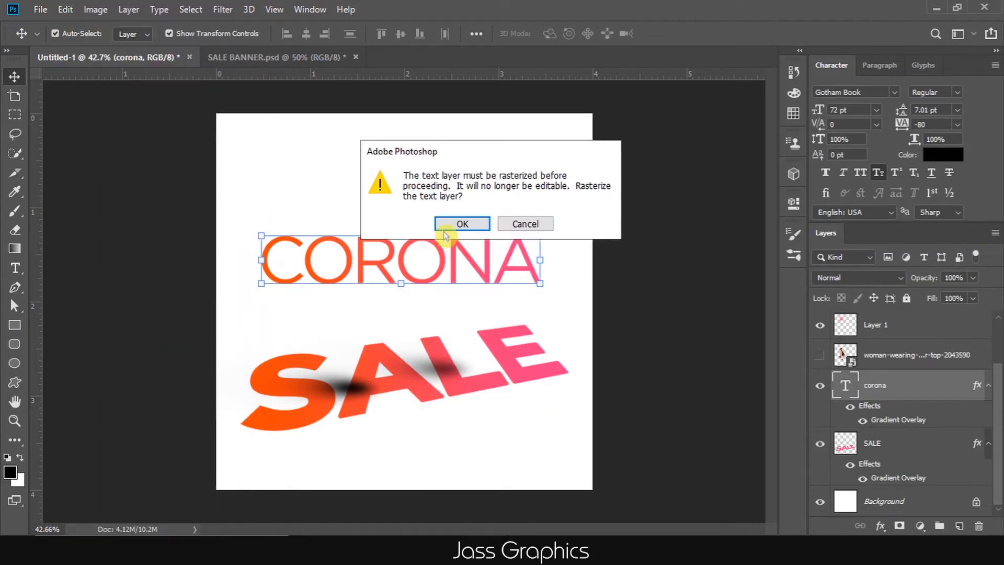
{"action": "left_click", "coordinate": [445, 233]}
{"action": "left_click_drag", "start_coordinate": [256, 234], "coordinate": [547, 292]}
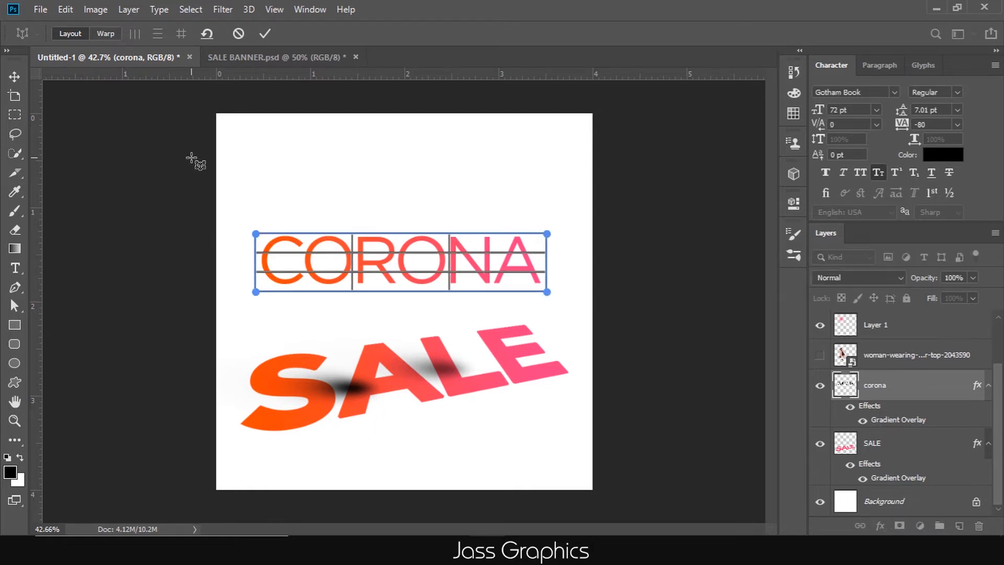
{"action": "key", "text": "Return"}
Warp the CORONA text's perspective plane so the word slants upward and recedes to match the SALE text, and apply the warp.
{"action": "left_click_drag", "start_coordinate": [256, 234], "coordinate": [289, 287]}
{"action": "left_click_drag", "start_coordinate": [546, 233], "coordinate": [513, 259]}
{"action": "left_click_drag", "start_coordinate": [546, 292], "coordinate": [541, 291]}
{"action": "left_click", "coordinate": [14, 77]}
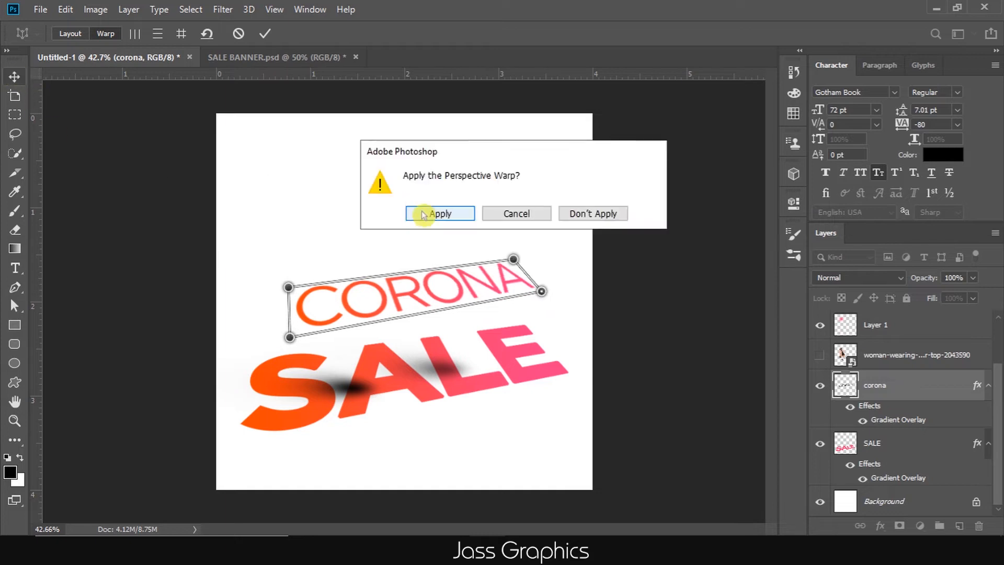
{"action": "left_click", "coordinate": [423, 215]}
{"action": "left_click", "coordinate": [75, 35]}
{"action": "key", "text": "Return"}
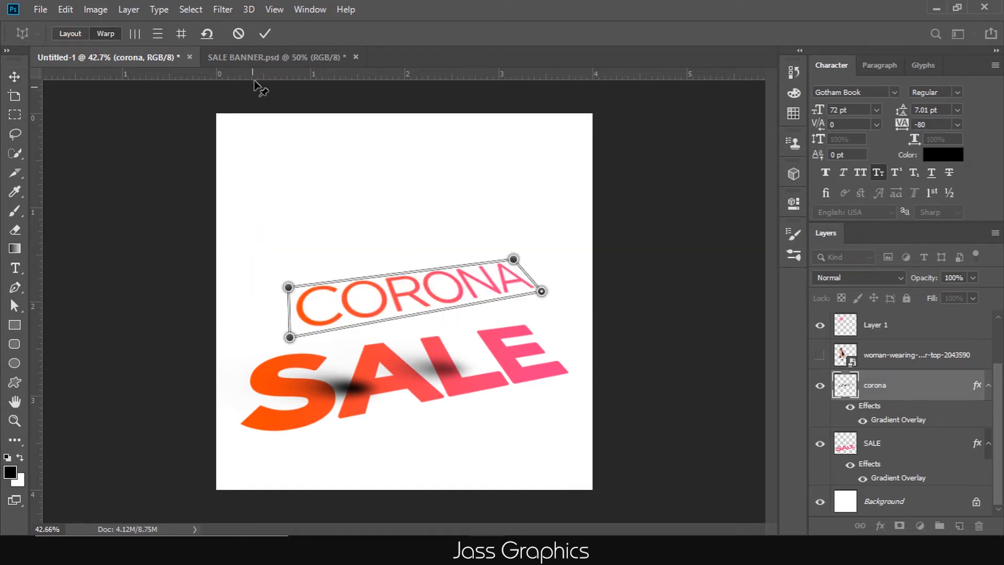
{"action": "key", "text": "Return"}
Scale the warped CORONA text down and fit it directly above the SALE letters.
{"action": "left_click_drag", "start_coordinate": [484, 293], "coordinate": [475, 313]}
{"action": "left_click_drag", "start_coordinate": [535, 278], "coordinate": [538, 291]}
{"action": "left_click_drag", "start_coordinate": [286, 315], "coordinate": [342, 320]}
{"action": "left_click_drag", "start_coordinate": [419, 321], "coordinate": [419, 318]}
{"action": "left_click_drag", "start_coordinate": [538, 296], "coordinate": [538, 292]}
{"action": "left_click_drag", "start_coordinate": [473, 315], "coordinate": [475, 319]}
{"action": "key", "text": "Return"}
{"action": "scroll", "coordinate": [497, 283], "scroll_direction": "down", "scroll_amount": 6}
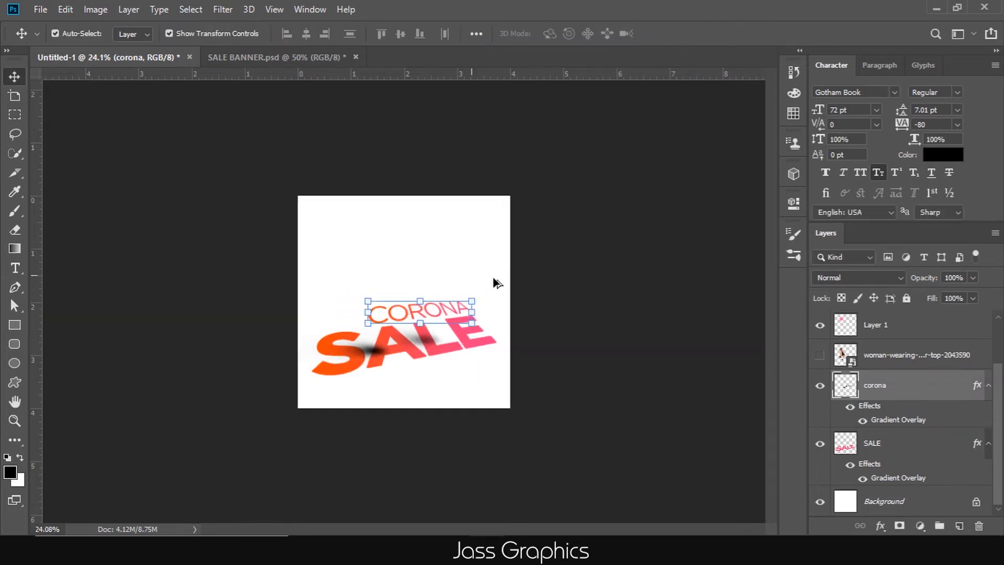
{"action": "scroll", "coordinate": [497, 283], "scroll_direction": "down", "scroll_amount": 1}
{"action": "left_click", "coordinate": [564, 319]}
Show the woman layer again and shift her slightly left over the CORONA SALE text.
{"action": "left_click", "coordinate": [821, 355]}
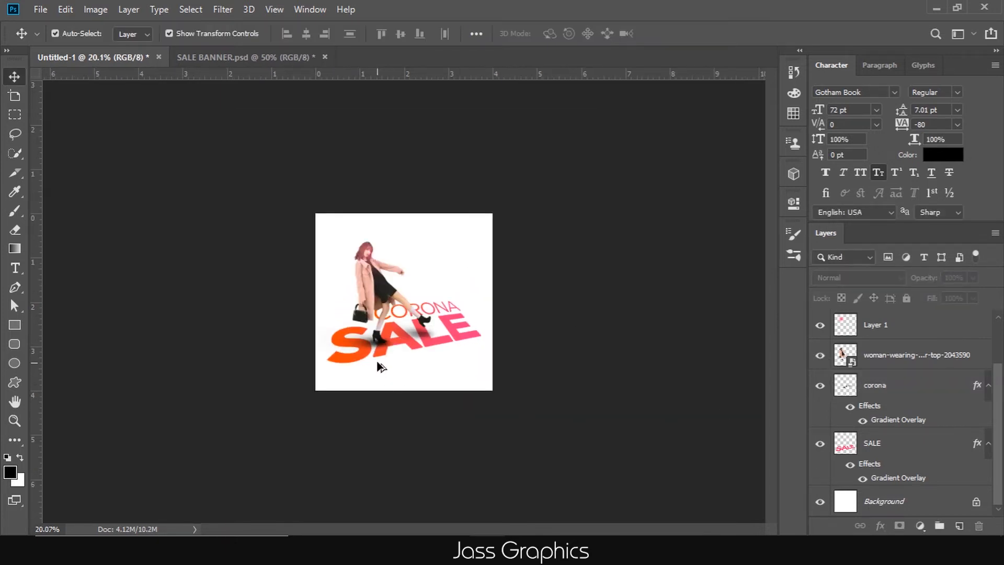
{"action": "scroll", "coordinate": [381, 366], "scroll_direction": "up", "scroll_amount": 2}
{"action": "mouse_move", "coordinate": [364, 270]}
{"action": "left_mouse_down"}
{"action": "mouse_move", "coordinate": [373, 277]}
{"action": "mouse_move", "coordinate": [349, 268]}
{"action": "left_mouse_up"}
Create a paragraph text box to the right of the woman, set its size to 6 pt and clear the placeholder text.
{"action": "key", "text": "ctrl+t"}
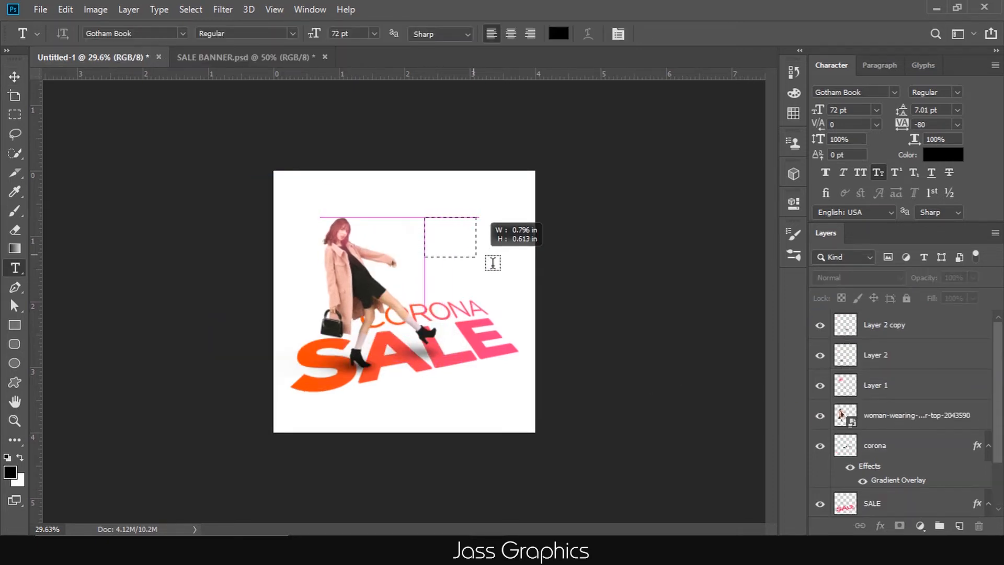
{"action": "left_click_drag", "start_coordinate": [493, 262], "coordinate": [499, 284]}
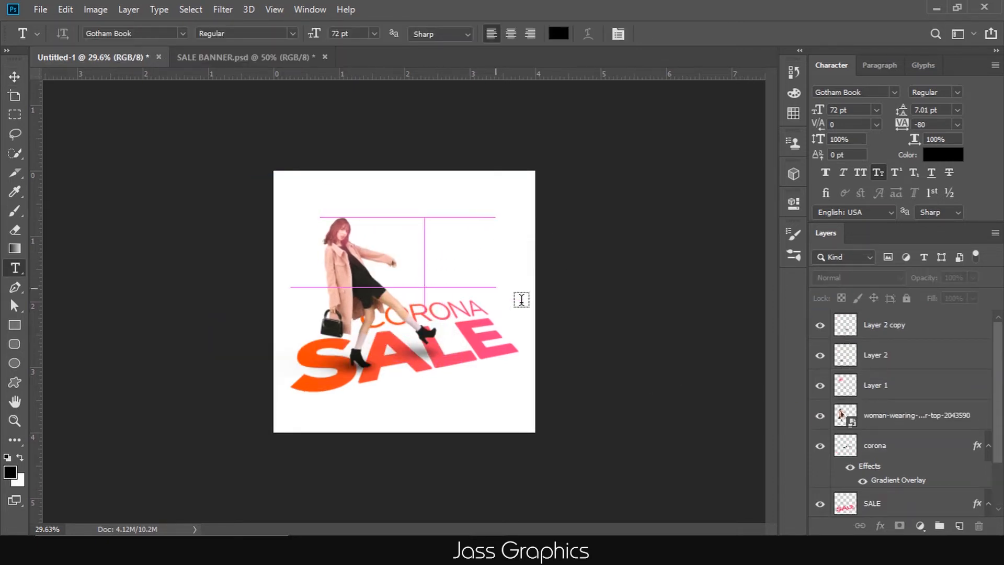
{"action": "left_click", "coordinate": [877, 110]}
{"action": "left_click", "coordinate": [847, 124]}
{"action": "left_click", "coordinate": [14, 77]}
{"action": "scroll", "coordinate": [403, 236], "scroll_direction": "up", "scroll_amount": 4}
{"action": "left_click", "coordinate": [167, 178]}
{"action": "double_click", "coordinate": [473, 242]}
{"action": "key", "text": "Delete"}
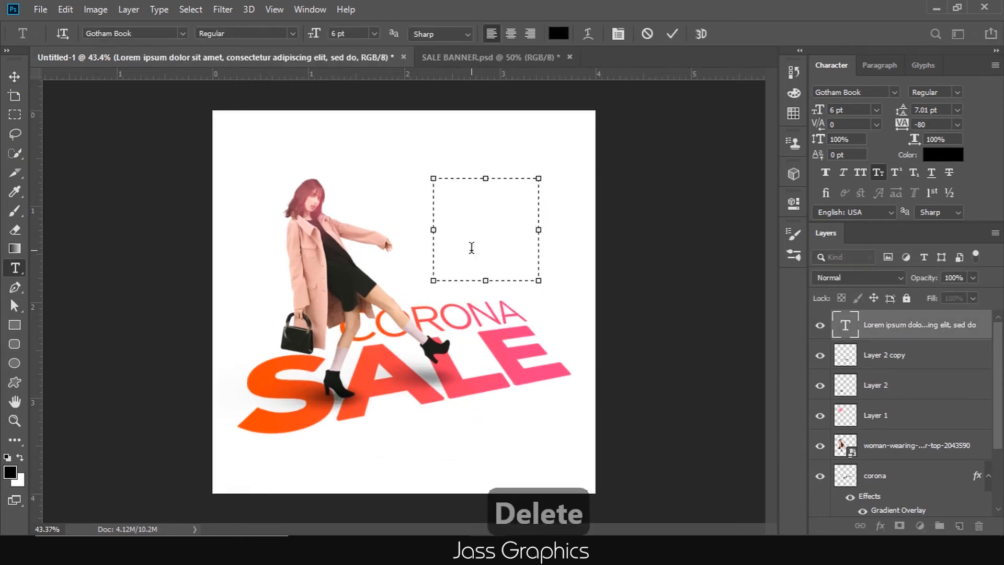
Enter the text STAY AT / HOME / STAY HEALTHY / SHOP ONLINE on four lines.
{"action": "key", "text": "Caps_Lock"}
{"action": "type", "text": "STAY AT"}
{"action": "key", "text": "Return"}
{"action": "type", "text": "HOME"}
{"action": "key", "text": "Return"}
{"action": "type", "text": "sta"}
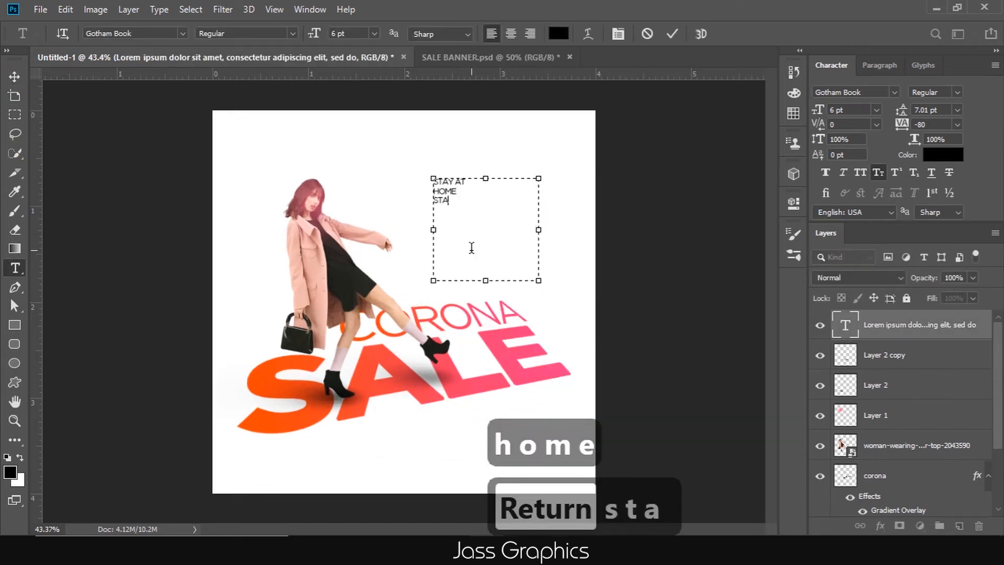
{"action": "key", "text": "BackSpace"}
{"action": "type", "text": "y healthy"}
{"action": "key", "text": "Return"}
{"action": "type", "text": "SHOP ONLINE"}
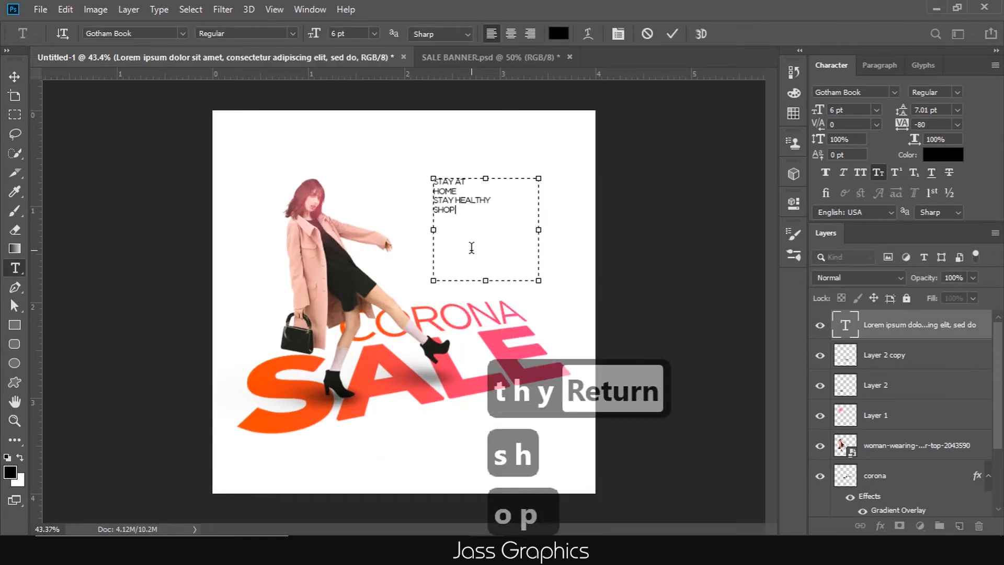
Set all four lines to 12 pt with 15.01 pt leading and enlarge the text box to fit them.
{"action": "key", "text": "ctrl+a"}
{"action": "left_click", "coordinate": [876, 109]}
{"action": "left_click", "coordinate": [847, 230]}
{"action": "left_click_drag", "start_coordinate": [900, 111], "coordinate": [906, 115]}
{"action": "left_click_drag", "start_coordinate": [539, 282], "coordinate": [596, 325]}
{"action": "left_click", "coordinate": [876, 110]}
{"action": "left_click", "coordinate": [855, 175]}
{"action": "left_click", "coordinate": [876, 110]}
{"action": "left_click", "coordinate": [855, 197]}
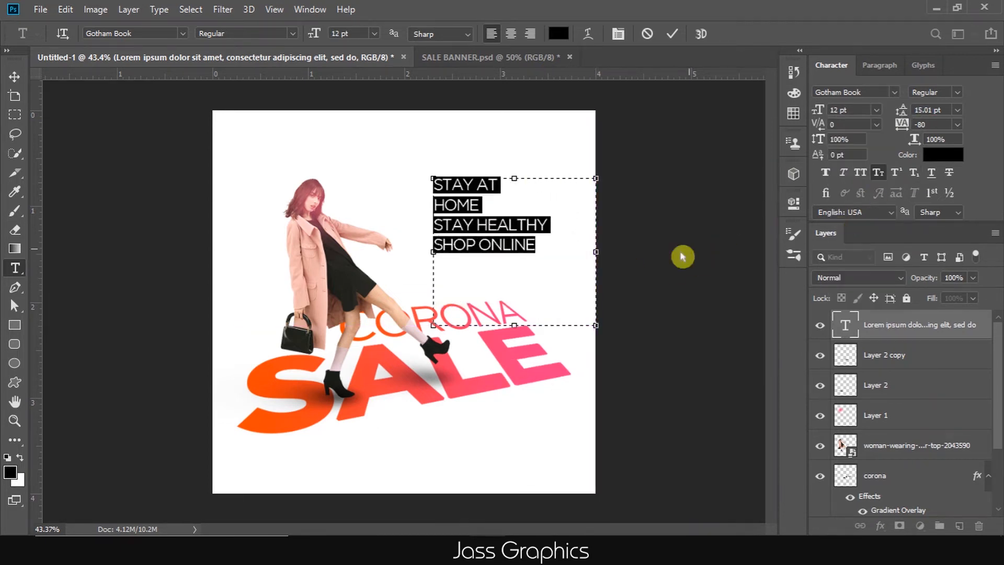
Set the SHOP ONLINE line in Gotham Bold and move the whole text block slightly down.
{"action": "left_click", "coordinate": [559, 253]}
{"action": "left_click", "coordinate": [887, 92]}
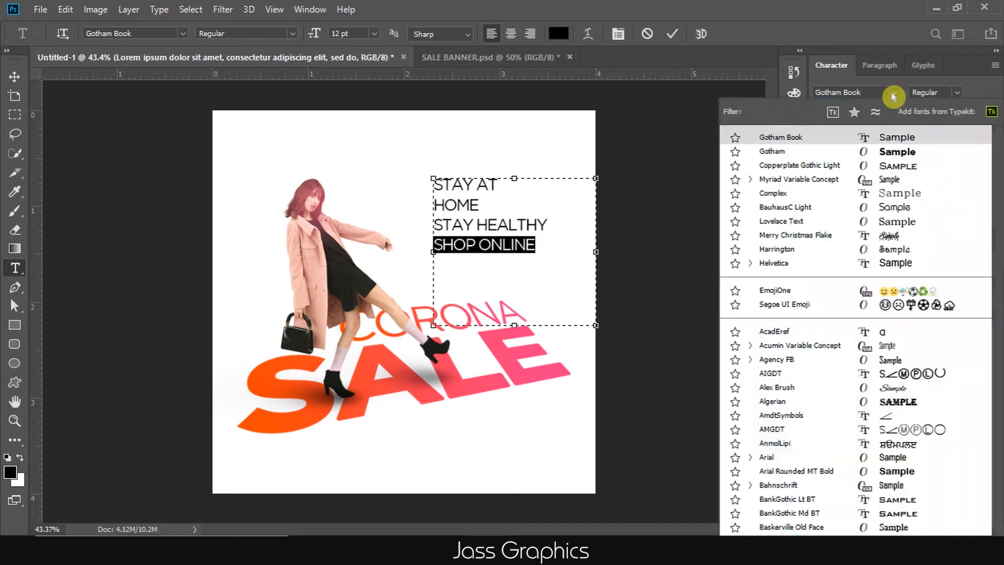
{"action": "left_click", "coordinate": [897, 152]}
{"action": "left_click", "coordinate": [681, 216]}
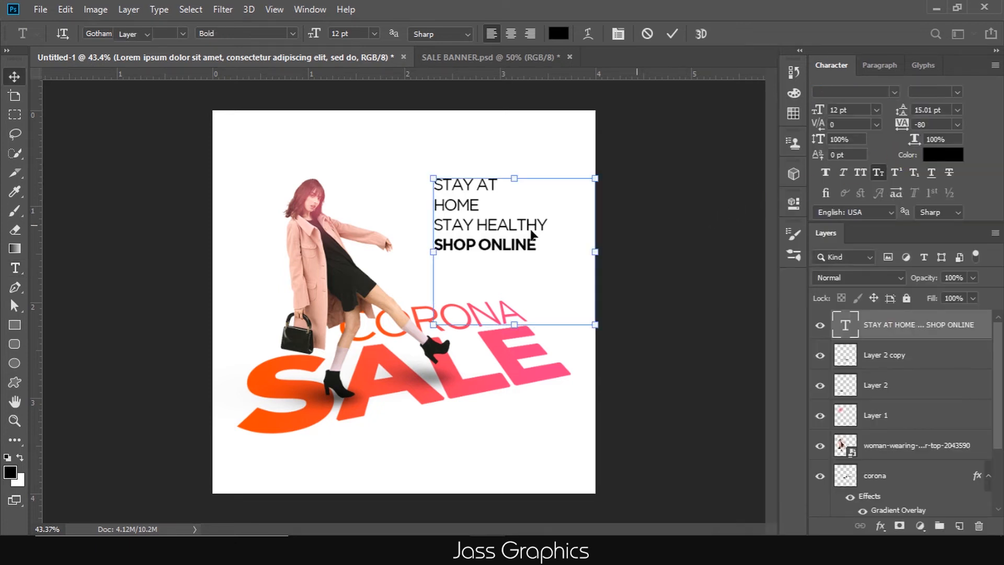
{"action": "key", "text": "v"}
{"action": "left_click_drag", "start_coordinate": [457, 209], "coordinate": [457, 236]}
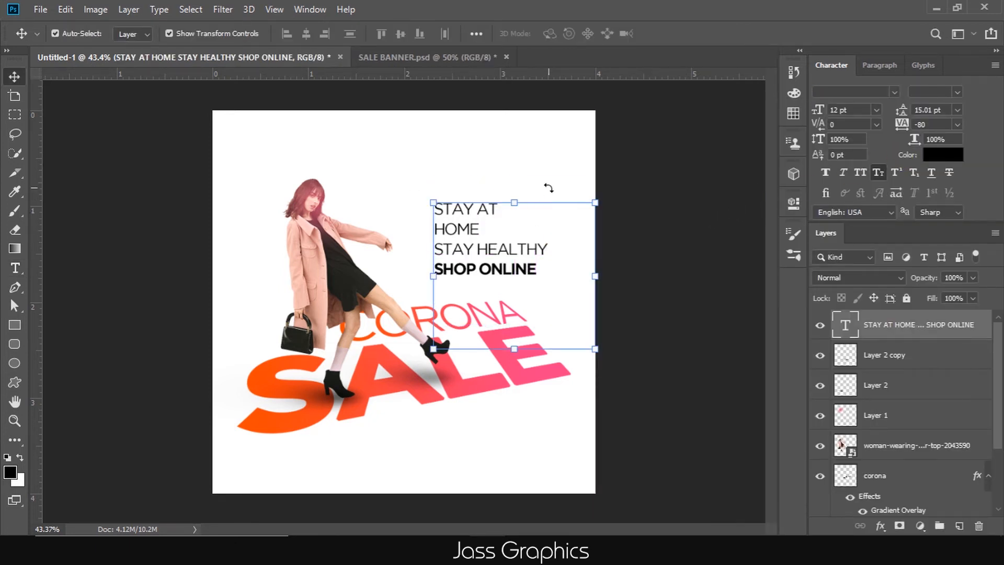
{"action": "key", "text": "ctrl+t"}
{"action": "left_click", "coordinate": [12, 77]}
{"action": "left_click", "coordinate": [187, 160]}
Draw a tall vertical rectangle of 126 by 1316 px near the canvas's left edge and remove its stroke.
{"action": "scroll", "coordinate": [472, 266], "scroll_direction": "down", "scroll_amount": 5}
{"action": "scroll", "coordinate": [472, 267], "scroll_direction": "up", "scroll_amount": 2}
{"action": "left_click", "coordinate": [15, 325]}
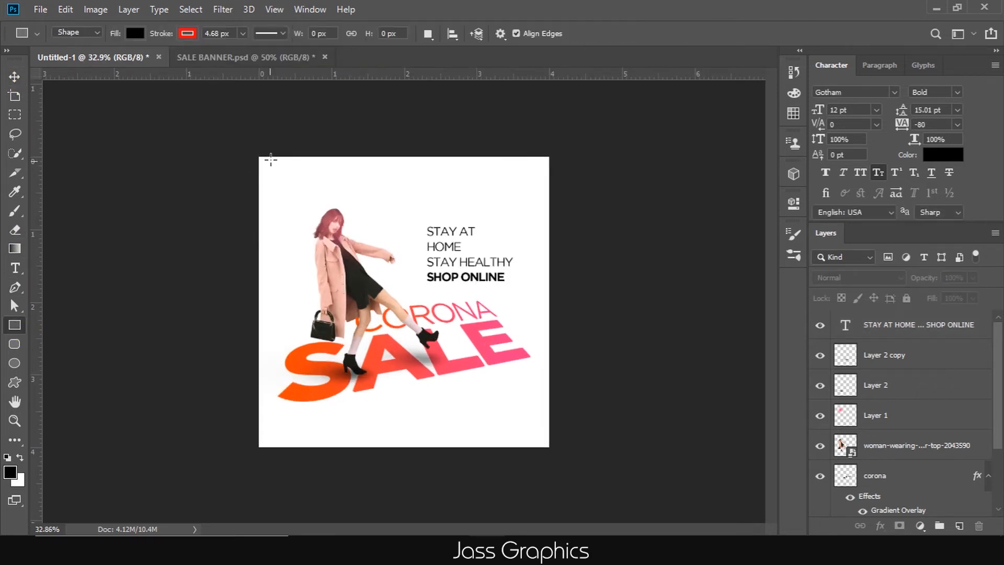
{"action": "mouse_move", "coordinate": [270, 160]}
{"action": "left_mouse_down"}
{"action": "mouse_move", "coordinate": [331, 410]}
{"action": "mouse_move", "coordinate": [306, 461]}
{"action": "left_mouse_up"}
{"action": "left_click", "coordinate": [658, 293]}
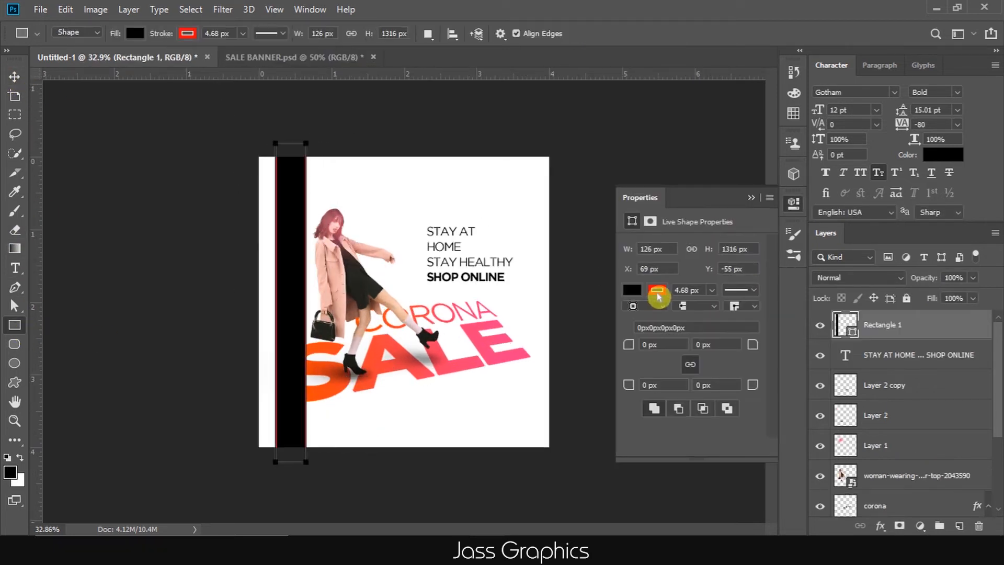
{"action": "left_click", "coordinate": [641, 318]}
Fill the rectangle with a linear 90-degree gradient running from pink to orange.
{"action": "left_click", "coordinate": [637, 295]}
{"action": "left_click", "coordinate": [698, 318]}
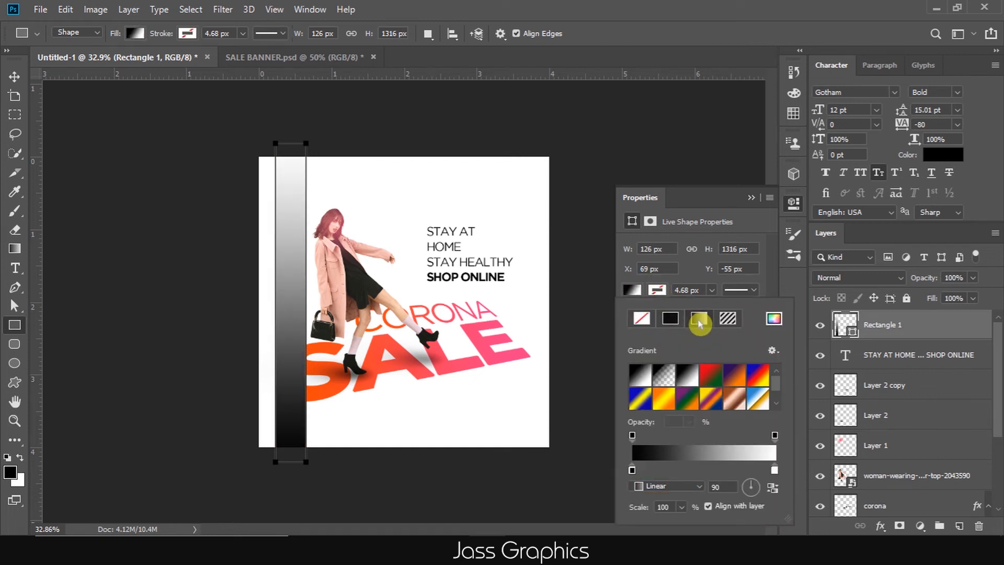
{"action": "double_click", "coordinate": [775, 470]}
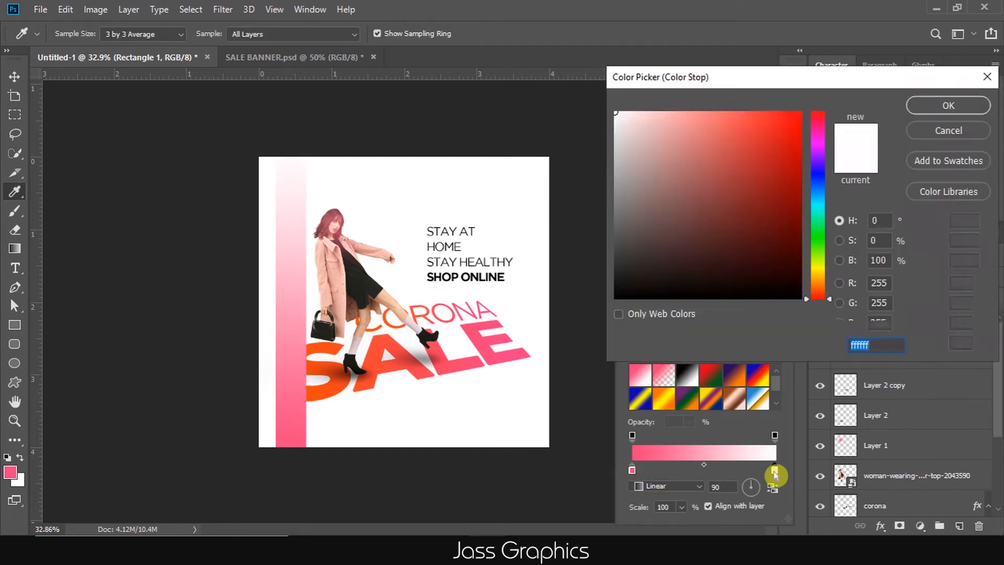
{"action": "left_click_drag", "start_coordinate": [817, 297], "coordinate": [817, 287]}
{"action": "left_click_drag", "start_coordinate": [795, 222], "coordinate": [802, 113]}
{"action": "left_click", "coordinate": [948, 105]}
{"action": "left_click", "coordinate": [668, 226]}
{"action": "left_click", "coordinate": [751, 198]}
{"action": "left_click", "coordinate": [15, 77]}
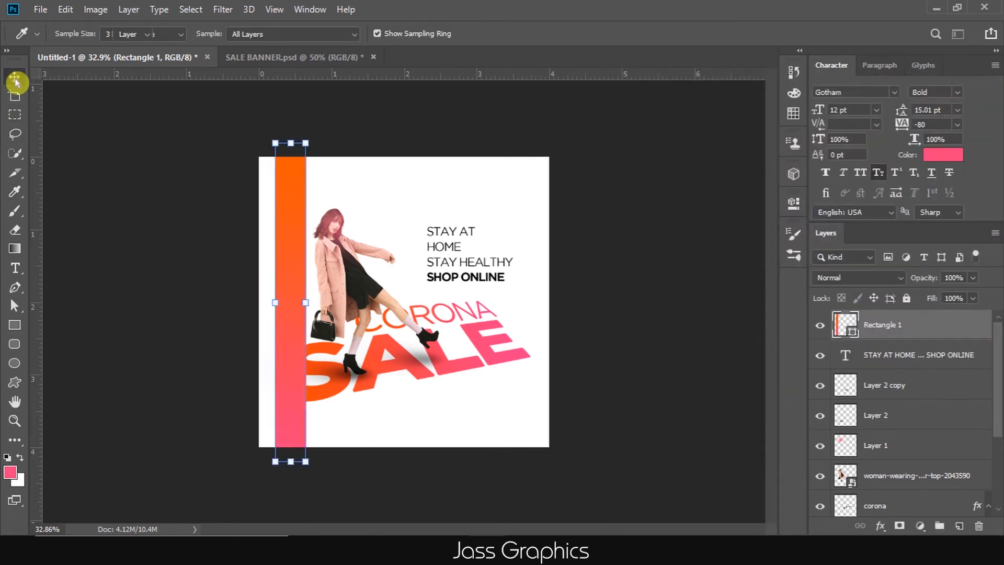
Turn the rectangle into a diagonal stripe across the canvas's upper left and move its layer beneath the woman.
{"action": "left_click_drag", "start_coordinate": [290, 462], "coordinate": [202, 450]}
{"action": "left_click_drag", "start_coordinate": [308, 313], "coordinate": [347, 267]}
{"action": "left_click_drag", "start_coordinate": [228, 360], "coordinate": [259, 341]}
{"action": "key", "text": "Return"}
{"action": "left_click_drag", "start_coordinate": [940, 327], "coordinate": [943, 493]}
Duplicate the diagonal stripe and place a smaller copy to the left of the woman, above the large stripe.
{"action": "left_click_drag", "start_coordinate": [406, 244], "coordinate": [356, 232]}
{"action": "key", "text": "ctrl+t"}
{"action": "left_click_drag", "start_coordinate": [402, 127], "coordinate": [310, 227]}
{"action": "left_click", "coordinate": [646, 240]}
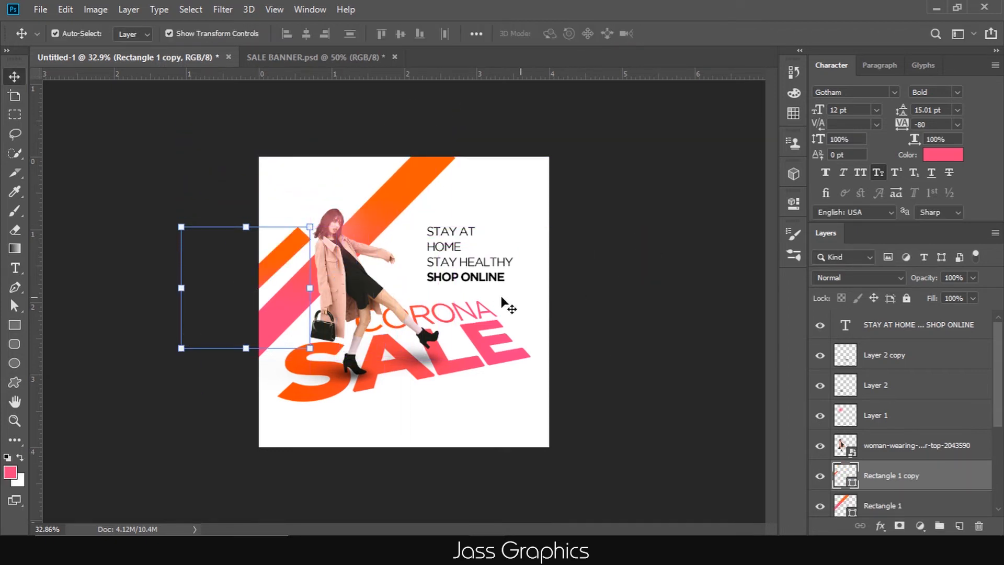
Duplicate the small stripe to the upper right beside the large one and lower the left small stripe slightly.
{"action": "left_click_drag", "start_coordinate": [329, 284], "coordinate": [509, 136]}
{"action": "left_click_drag", "start_coordinate": [277, 260], "coordinate": [277, 273]}
{"action": "left_click", "coordinate": [528, 230]}
Reshape the inner ends of both small stripes by moving their corner points so the ends are cut horizontally.
{"action": "key", "text": "ctrl+0"}
{"action": "left_click", "coordinate": [426, 175]}
{"action": "left_click", "coordinate": [15, 306]}
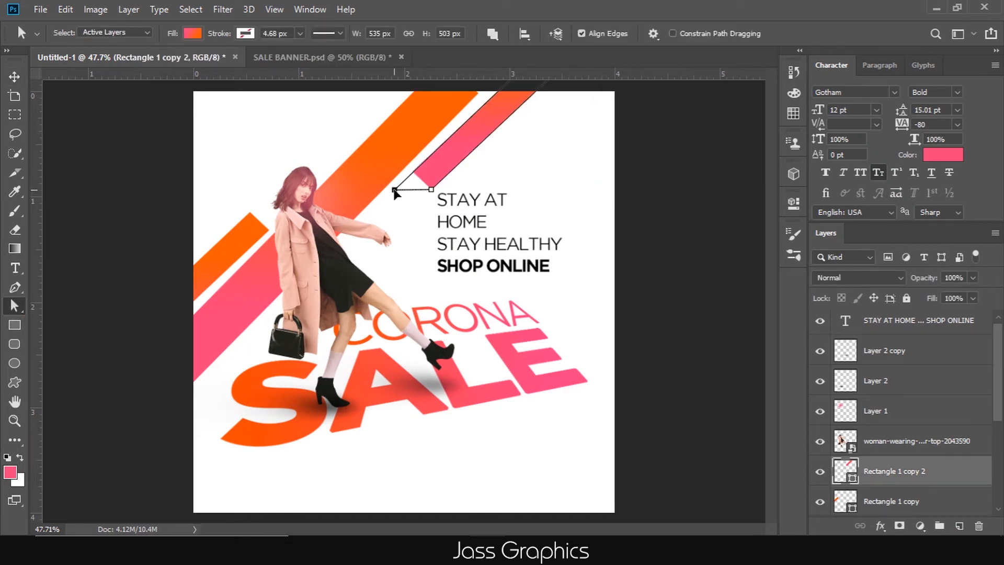
{"action": "key", "text": "v"}
{"action": "left_click", "coordinate": [258, 230]}
{"action": "key", "text": "a"}
{"action": "left_click_drag", "start_coordinate": [245, 220], "coordinate": [232, 230]}
{"action": "left_click", "coordinate": [19, 82]}
Link the woman with her glow and shadow layers and shift them slightly left.
{"action": "left_click", "coordinate": [515, 302]}
{"action": "scroll", "coordinate": [516, 302], "scroll_direction": "down", "scroll_amount": 2}
{"action": "left_click_drag", "start_coordinate": [359, 288], "coordinate": [348, 288]}
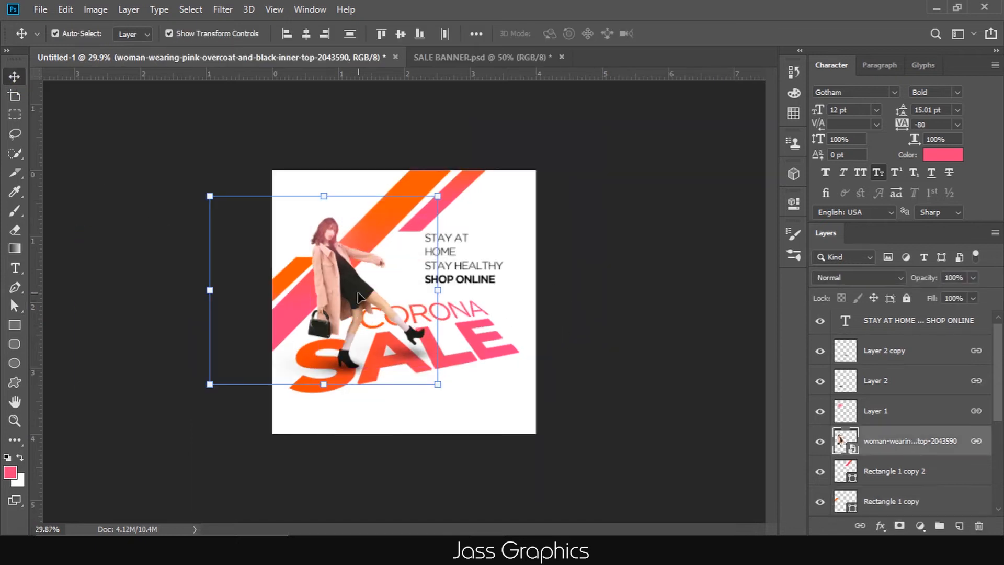
{"action": "left_click", "coordinate": [647, 323]}
{"action": "scroll", "coordinate": [647, 323], "scroll_direction": "up", "scroll_amount": 1}
Move the CORONA SALE text, the linked woman and the STAY AT HOME text block slightly down.
{"action": "left_click", "coordinate": [478, 343]}
{"action": "left_click", "coordinate": [896, 420], "text": "ctrl"}
{"action": "left_click_drag", "start_coordinate": [486, 357], "coordinate": [489, 372]}
{"action": "left_click_drag", "start_coordinate": [344, 294], "coordinate": [353, 312]}
{"action": "left_click", "coordinate": [648, 264]}
{"action": "left_click_drag", "start_coordinate": [488, 265], "coordinate": [486, 288]}
{"action": "left_click", "coordinate": [606, 271]}
{"action": "scroll", "coordinate": [606, 271], "scroll_direction": "down", "scroll_amount": 1}
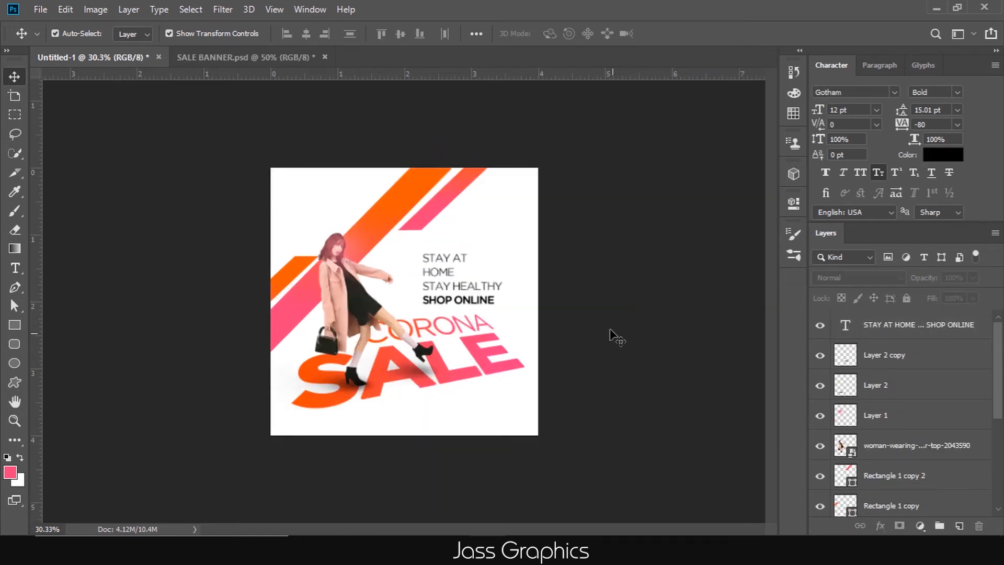
Draw a 477 by 390 px ellipse over the canvas's upper-left corner and remove its stroke.
{"action": "scroll", "coordinate": [504, 407], "scroll_direction": "up", "scroll_amount": 2}
{"action": "key", "text": "u"}
{"action": "left_click_drag", "start_coordinate": [184, 109], "coordinate": [313, 213]}
{"action": "left_click", "coordinate": [651, 316]}
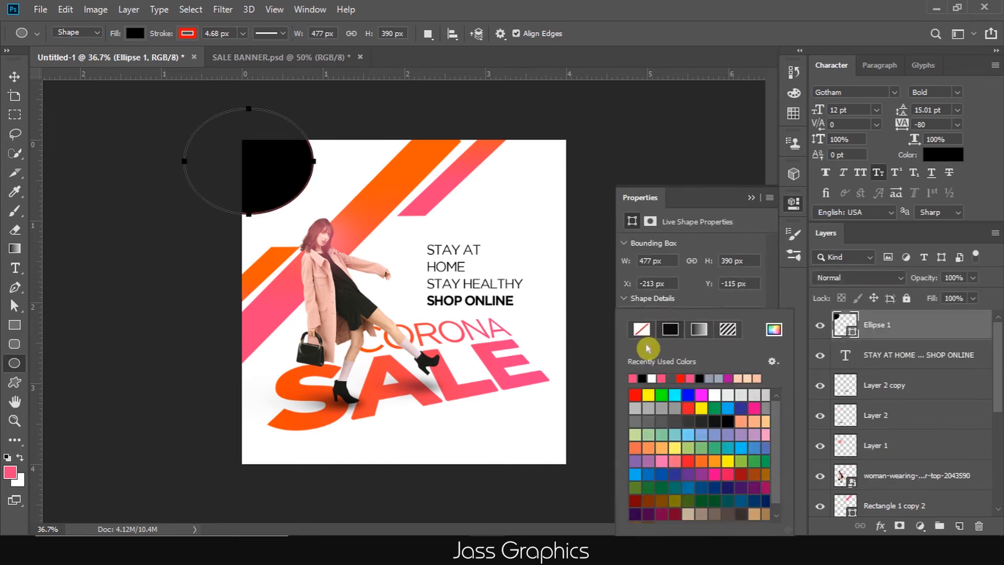
{"action": "left_click", "coordinate": [638, 337]}
Fill the ellipse with a linear pink-to-orange gradient, sampling the orange ff5a00 from the large stripe.
{"action": "left_click", "coordinate": [630, 315]}
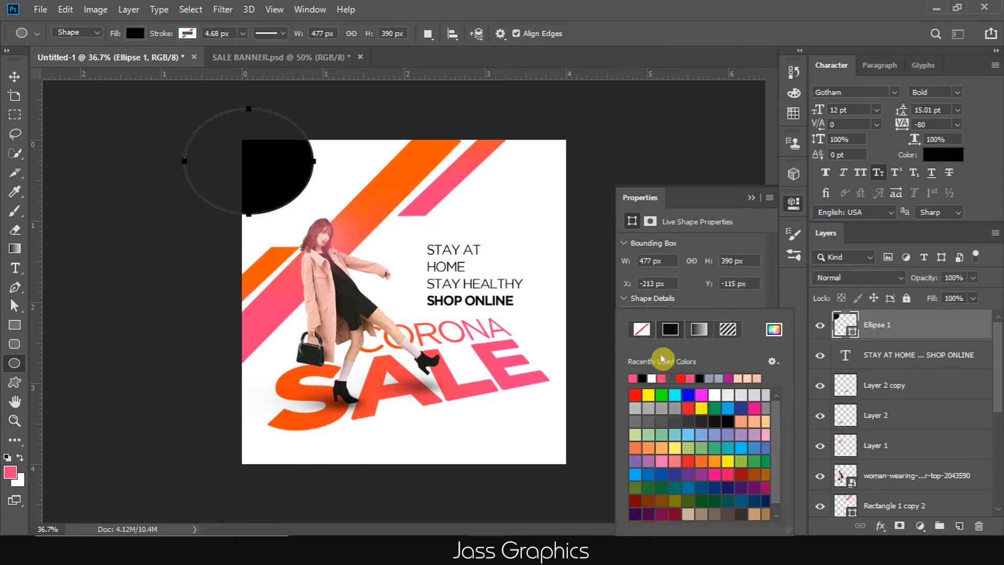
{"action": "left_click", "coordinate": [698, 330]}
{"action": "left_click", "coordinate": [639, 387]}
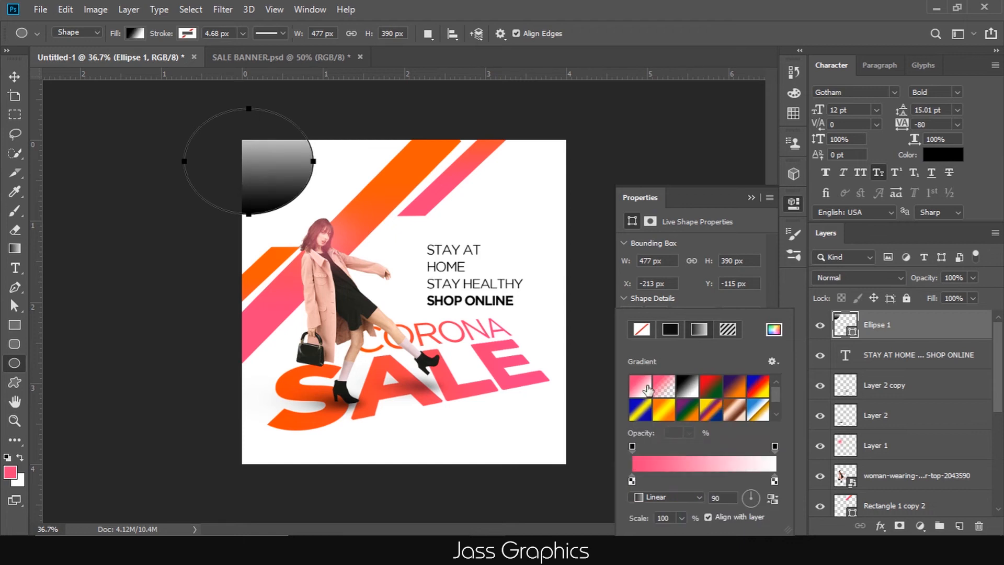
{"action": "double_click", "coordinate": [774, 480]}
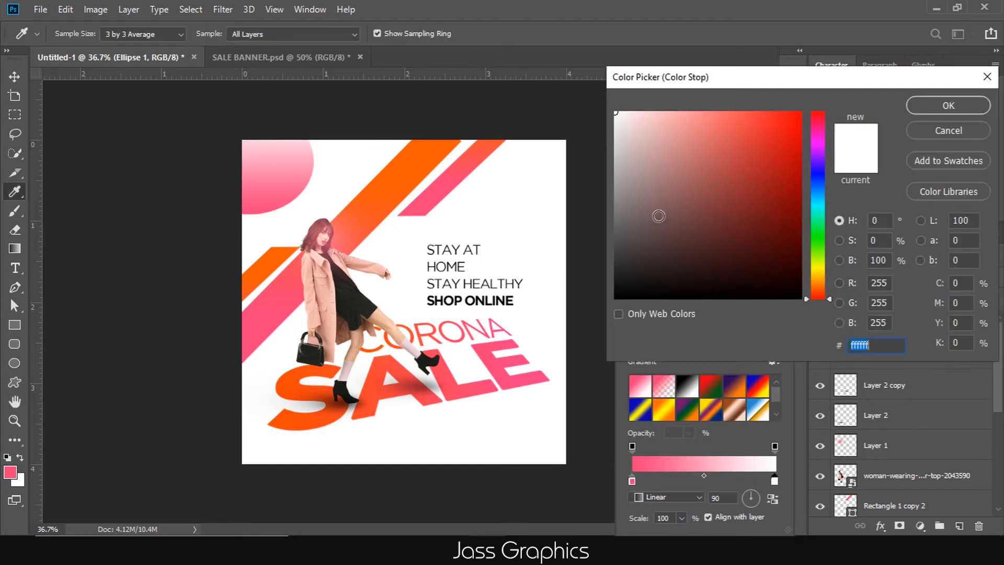
{"action": "left_click", "coordinate": [426, 139]}
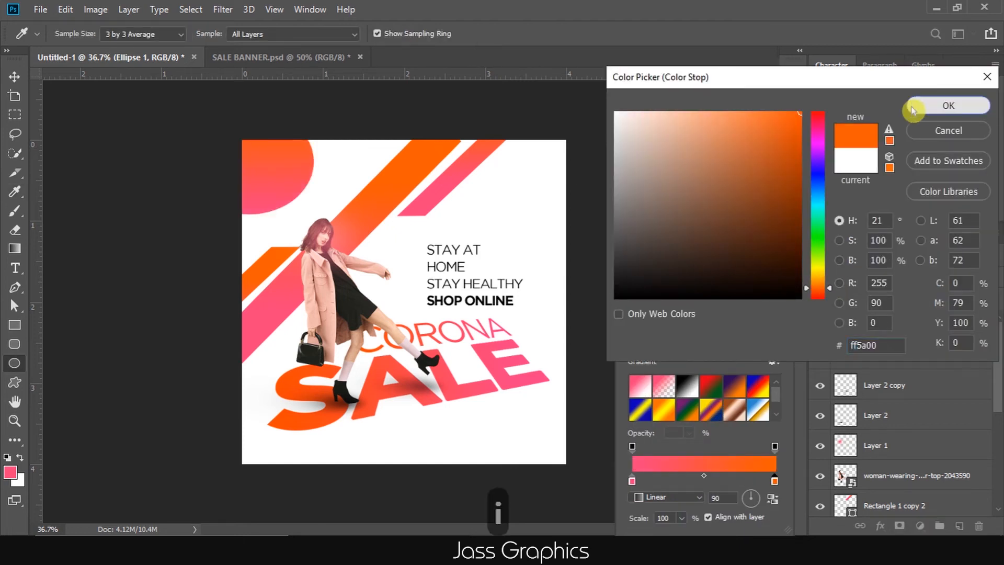
{"action": "left_click", "coordinate": [918, 104]}
Reshape the ellipse into a pointed curved corner shape by moving its anchor points, and rotate it slightly.
{"action": "key", "text": "a"}
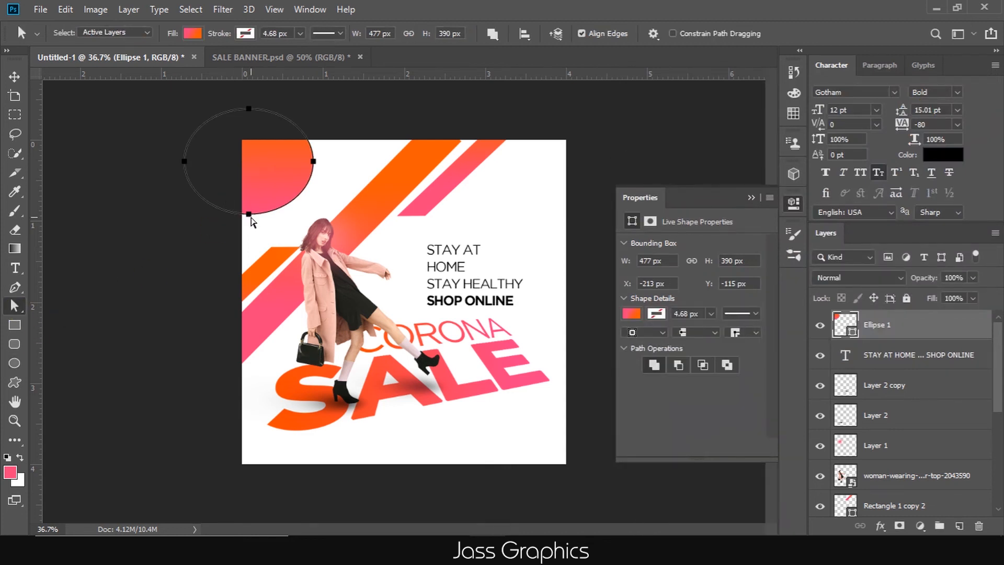
{"action": "left_click_drag", "start_coordinate": [249, 214], "coordinate": [301, 207]}
{"action": "left_click", "coordinate": [455, 214]}
{"action": "left_click_drag", "start_coordinate": [313, 161], "coordinate": [318, 186]}
{"action": "left_click", "coordinate": [14, 77]}
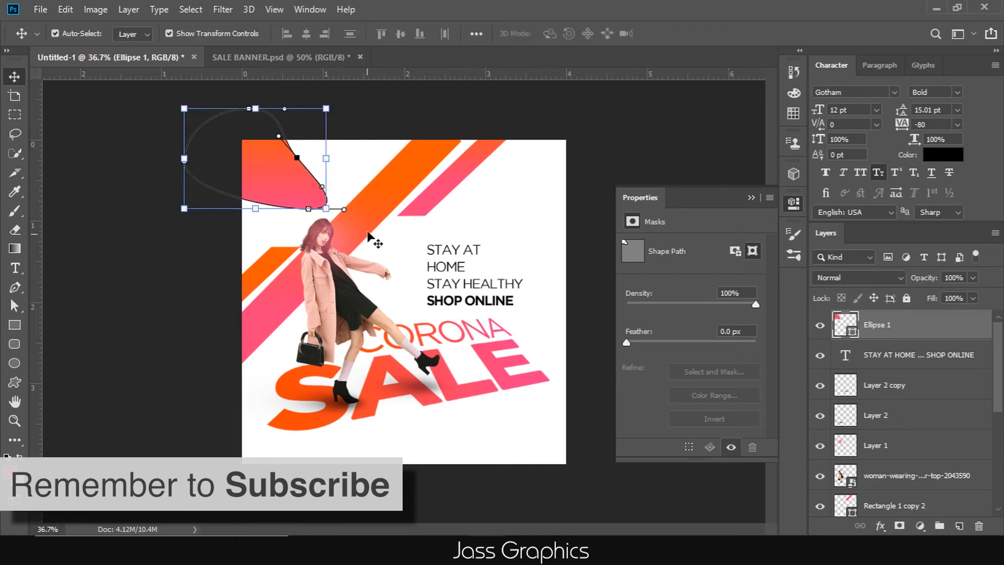
{"action": "left_click_drag", "start_coordinate": [313, 221], "coordinate": [320, 206]}
{"action": "key", "text": "Return"}
{"action": "left_click", "coordinate": [751, 197]}
Add a Multiply drop shadow to the corner shape, raising its opacity slightly and reducing its spread and size.
{"action": "scroll", "coordinate": [360, 97], "scroll_direction": "up", "scroll_amount": 4}
{"action": "double_click", "coordinate": [962, 327]}
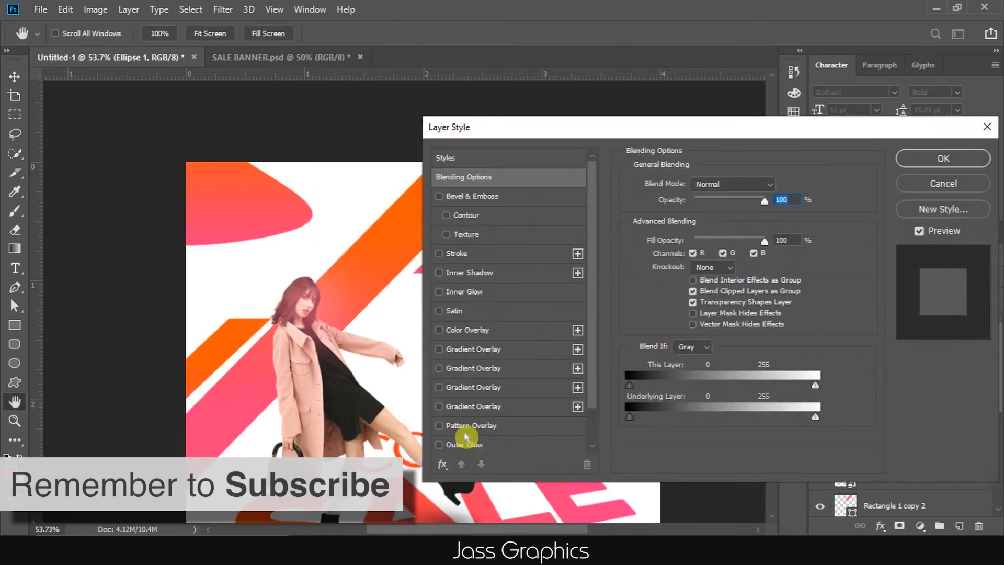
{"action": "scroll", "coordinate": [467, 436], "scroll_direction": "down", "scroll_amount": 1}
{"action": "left_click", "coordinate": [468, 427]}
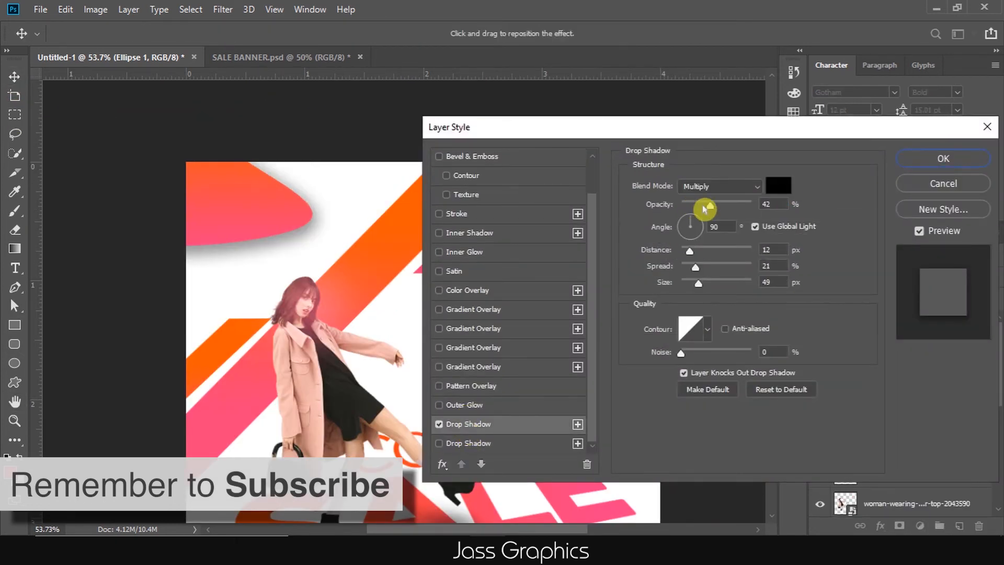
{"action": "left_click_drag", "start_coordinate": [709, 207], "coordinate": [713, 207]}
{"action": "left_click_drag", "start_coordinate": [695, 267], "coordinate": [688, 267]}
{"action": "left_click_drag", "start_coordinate": [698, 284], "coordinate": [691, 283]}
{"action": "left_click", "coordinate": [942, 158]}
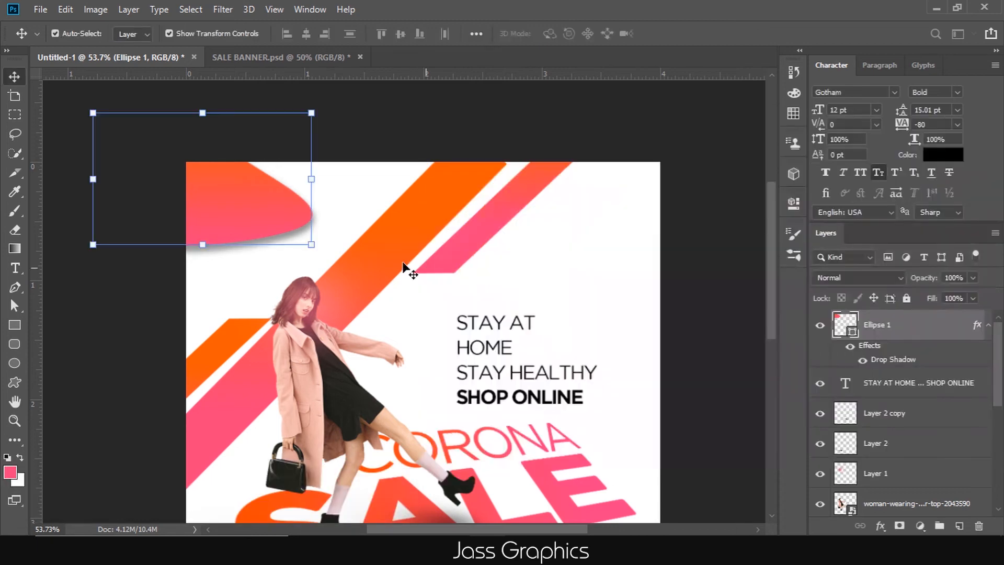
Add the two-line text CORONA / SALE over the corner shape.
{"action": "left_click", "coordinate": [632, 270]}
{"action": "key", "text": "t"}
{"action": "left_click", "coordinate": [206, 187]}
{"action": "type", "text": "corona"}
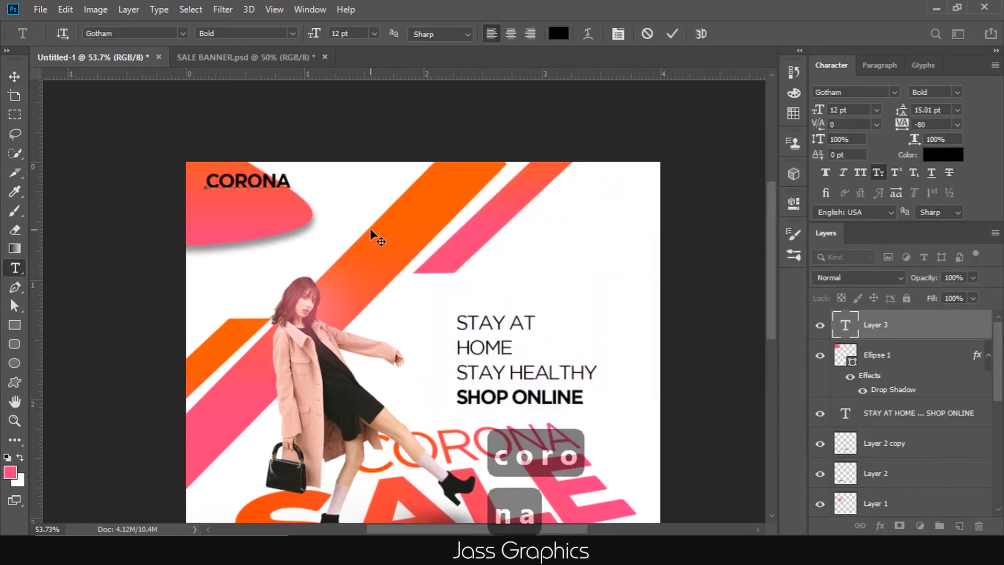
{"action": "key", "text": "Return"}
{"action": "type", "text": "sale"}
Change the word CORONA in the corner text to the Gotham Book font.
{"action": "scroll", "coordinate": [371, 234], "scroll_direction": "up", "scroll_amount": 1}
{"action": "left_click_drag", "start_coordinate": [206, 217], "coordinate": [290, 218]}
{"action": "left_click", "coordinate": [894, 92]}
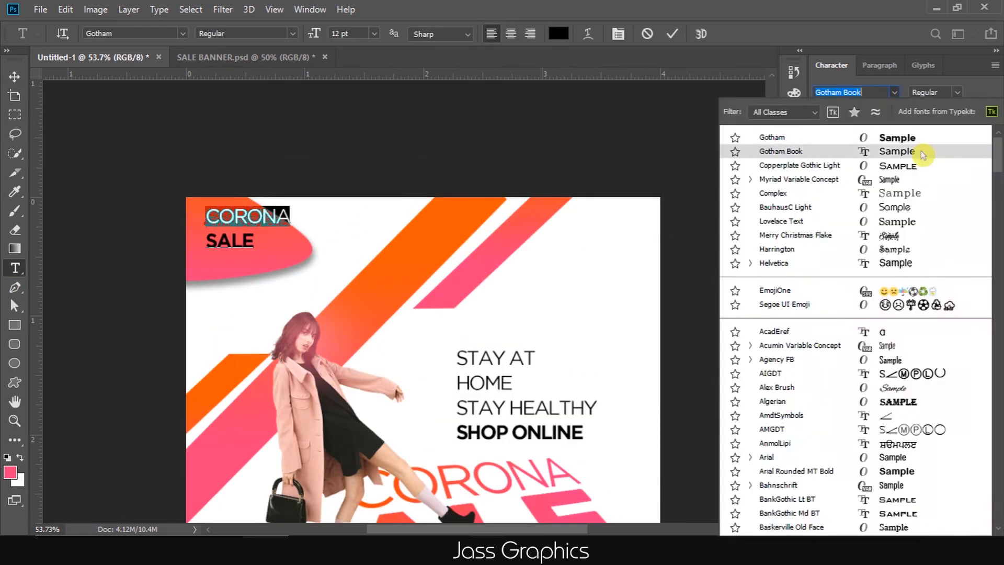
{"action": "left_click", "coordinate": [922, 154]}
Resize the corner text, setting the word SALE to 18 pt and the word CORONA to 10 pt.
{"action": "left_click_drag", "start_coordinate": [217, 241], "coordinate": [237, 241]}
{"action": "left_click_drag", "start_coordinate": [911, 128], "coordinate": [917, 128]}
{"action": "left_click", "coordinate": [877, 110]}
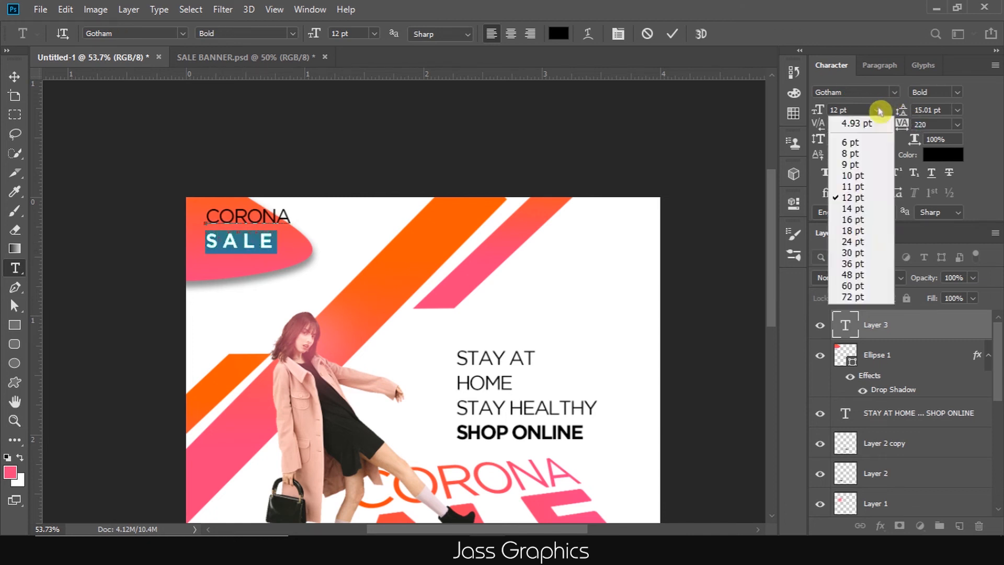
{"action": "left_click", "coordinate": [880, 208]}
{"action": "left_click", "coordinate": [877, 110]}
{"action": "left_click_drag", "start_coordinate": [206, 217], "coordinate": [291, 217]}
{"action": "left_click", "coordinate": [877, 110]}
{"action": "left_click", "coordinate": [880, 175]}
Reposition the text within the corner shape and tighten SALE to 14.01 pt leading and -100 tracking.
{"action": "left_click", "coordinate": [14, 77]}
{"action": "left_click", "coordinate": [15, 268]}
{"action": "left_click_drag", "start_coordinate": [244, 243], "coordinate": [284, 254]}
{"action": "left_click_drag", "start_coordinate": [900, 112], "coordinate": [896, 111]}
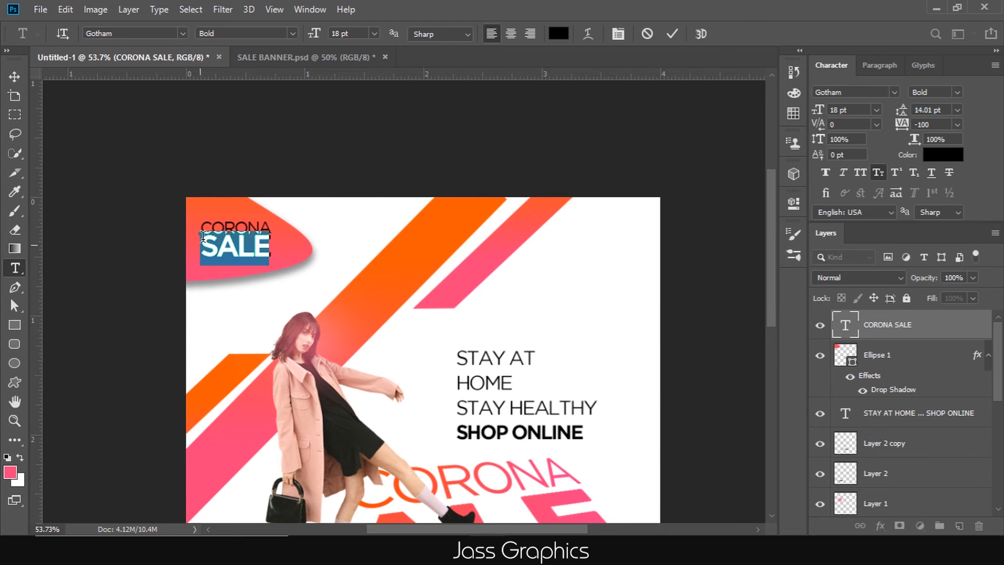
Recolor both lines of the corner CORONA SALE text white.
{"action": "left_click_drag", "start_coordinate": [202, 227], "coordinate": [272, 248]}
{"action": "left_click", "coordinate": [943, 155]}
{"action": "left_click", "coordinate": [615, 112]}
{"action": "left_click", "coordinate": [947, 105]}
{"action": "left_click", "coordinate": [14, 77]}
{"action": "left_click", "coordinate": [471, 189]}
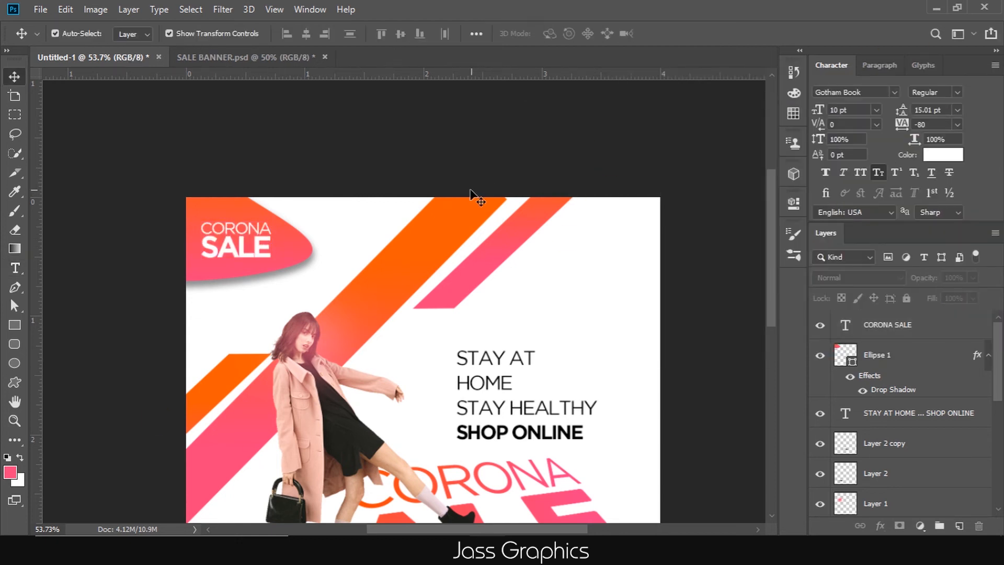
Add the text BUY in black below the large SALE lettering, near the banner's lower-right corner.
{"action": "scroll", "coordinate": [471, 200], "scroll_direction": "down", "scroll_amount": 4}
{"action": "left_click_drag", "start_coordinate": [335, 292], "coordinate": [328, 284]}
{"action": "left_click", "coordinate": [479, 410]}
{"action": "left_click", "coordinate": [15, 268]}
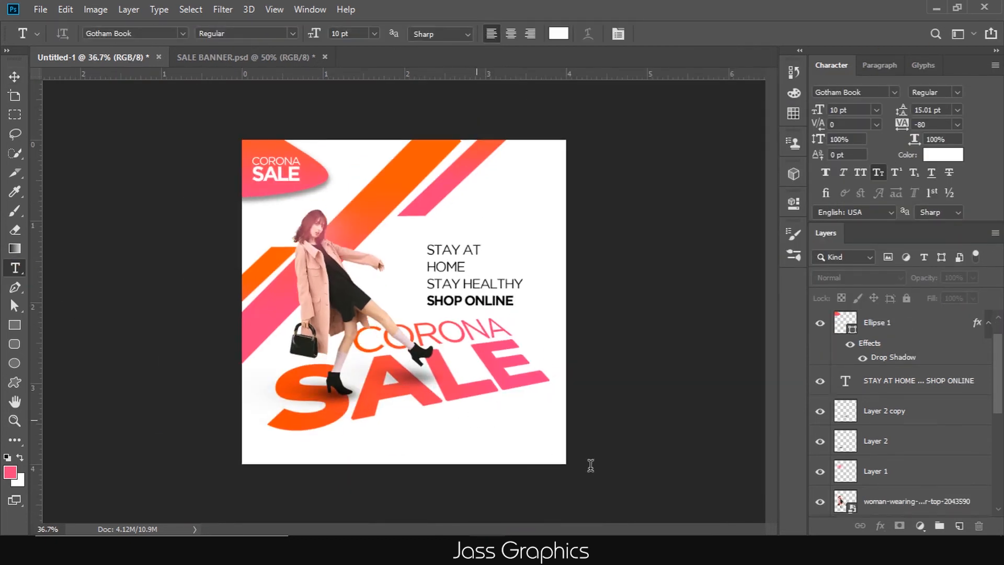
{"action": "left_click", "coordinate": [475, 420]}
{"action": "type", "text": "bu"}
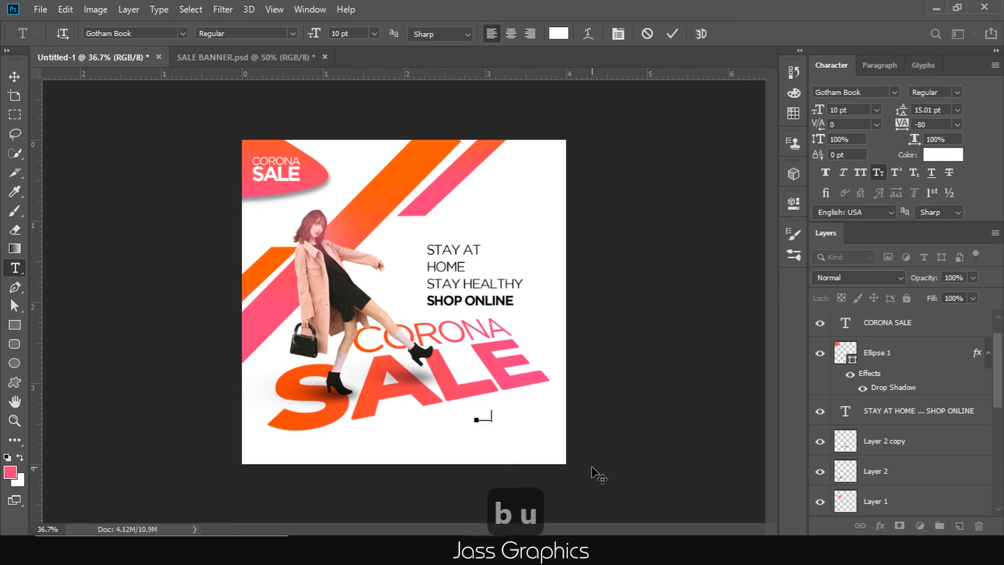
{"action": "double_click", "coordinate": [487, 418]}
{"action": "left_click", "coordinate": [942, 154]}
{"action": "left_click", "coordinate": [618, 297]}
{"action": "left_click", "coordinate": [947, 105]}
{"action": "scroll", "coordinate": [488, 456], "scroll_direction": "up", "scroll_amount": 5}
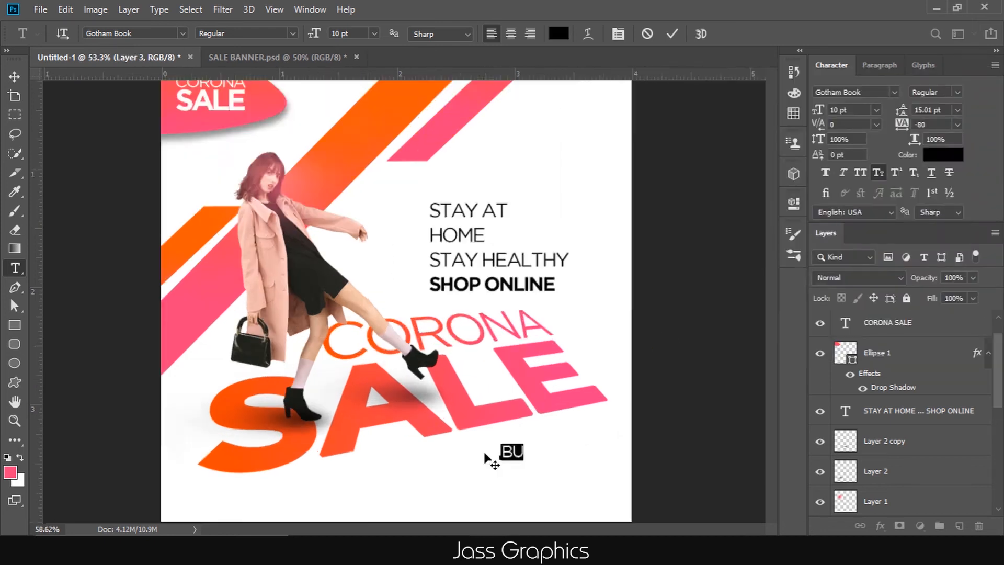
{"action": "left_click", "coordinate": [15, 77]}
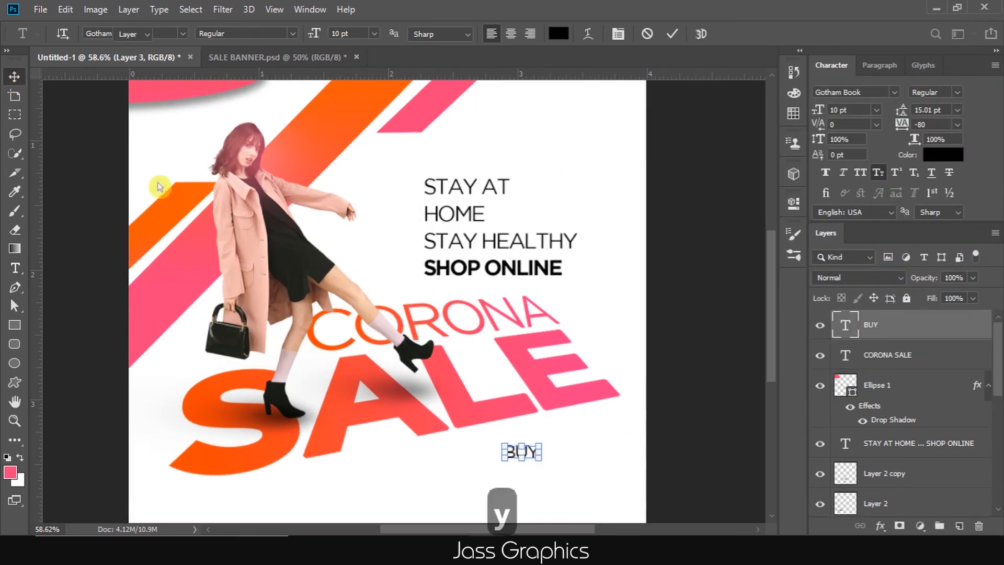
Set the BUY text to Gotham Bold at 14 pt.
{"action": "scroll", "coordinate": [498, 329], "scroll_direction": "up", "scroll_amount": 10}
{"action": "double_click", "coordinate": [574, 356]}
{"action": "left_click", "coordinate": [894, 93]}
{"action": "left_click", "coordinate": [914, 153]}
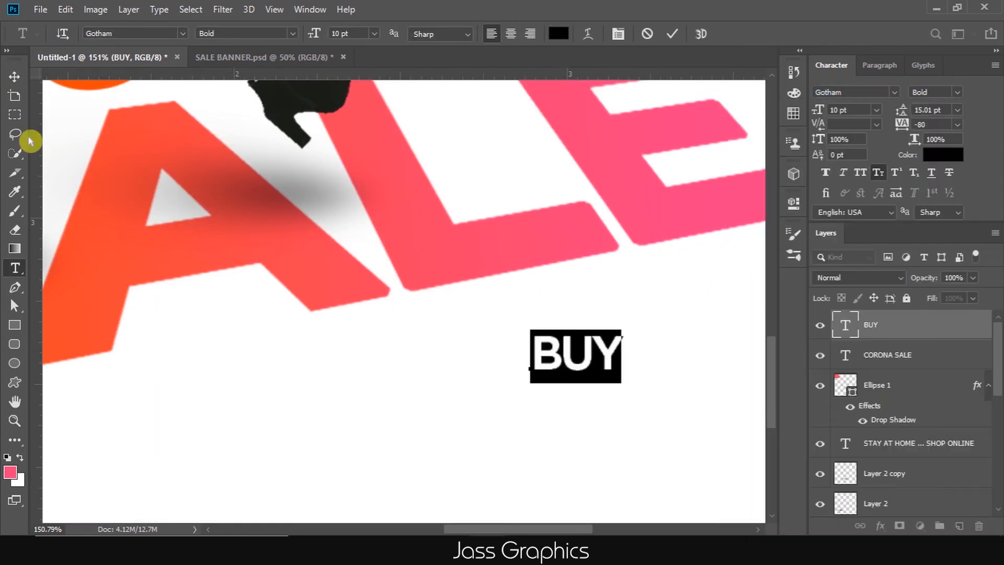
{"action": "left_click", "coordinate": [15, 77]}
{"action": "scroll", "coordinate": [414, 309], "scroll_direction": "down", "scroll_amount": 2}
{"action": "left_click", "coordinate": [876, 110]}
{"action": "left_click", "coordinate": [889, 209]}
Duplicate the BUY text just below itself in faux italic and change the copy's wording to NOW.
{"action": "left_click_drag", "start_coordinate": [567, 339], "coordinate": [619, 410]}
{"action": "left_click", "coordinate": [843, 172]}
{"action": "double_click", "coordinate": [614, 403]}
{"action": "type", "text": "NOW"}
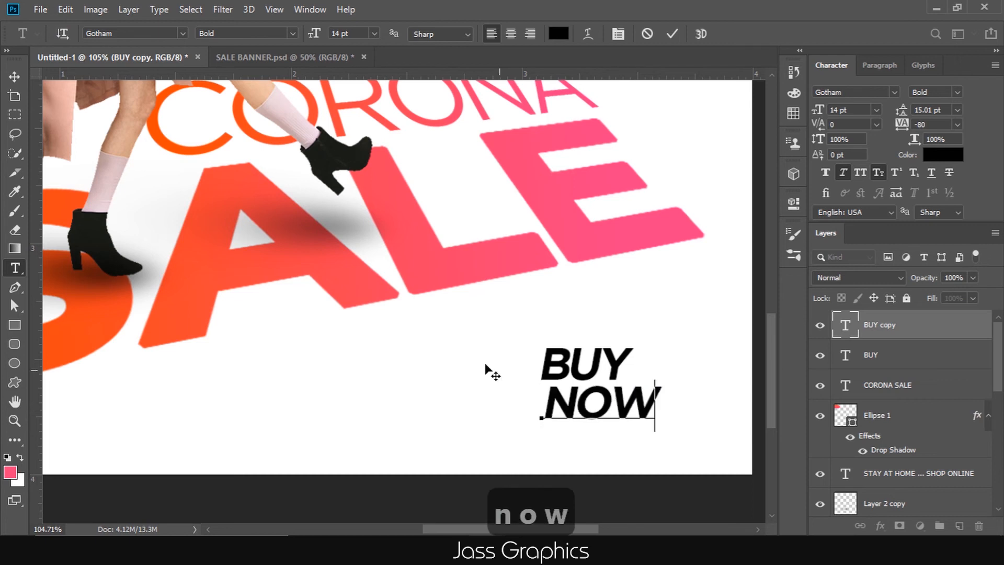
{"action": "left_click", "coordinate": [15, 77]}
Set the NOW text to Gotham Book at 8 pt and move it up close beneath BUY.
{"action": "double_click", "coordinate": [622, 400]}
{"action": "left_click", "coordinate": [895, 92]}
{"action": "left_click", "coordinate": [922, 153]}
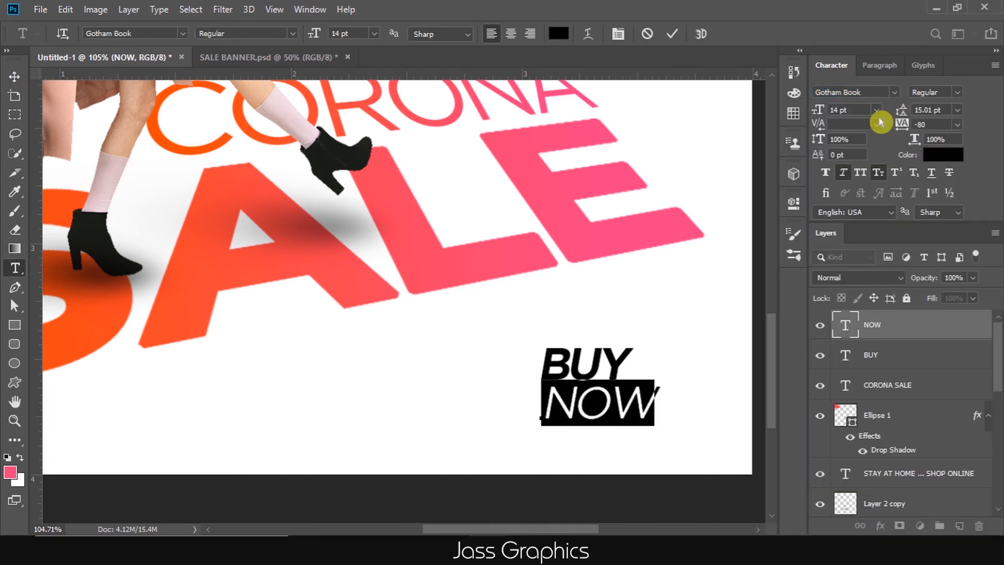
{"action": "left_click", "coordinate": [876, 110]}
{"action": "left_click", "coordinate": [890, 156]}
{"action": "left_click", "coordinate": [14, 77]}
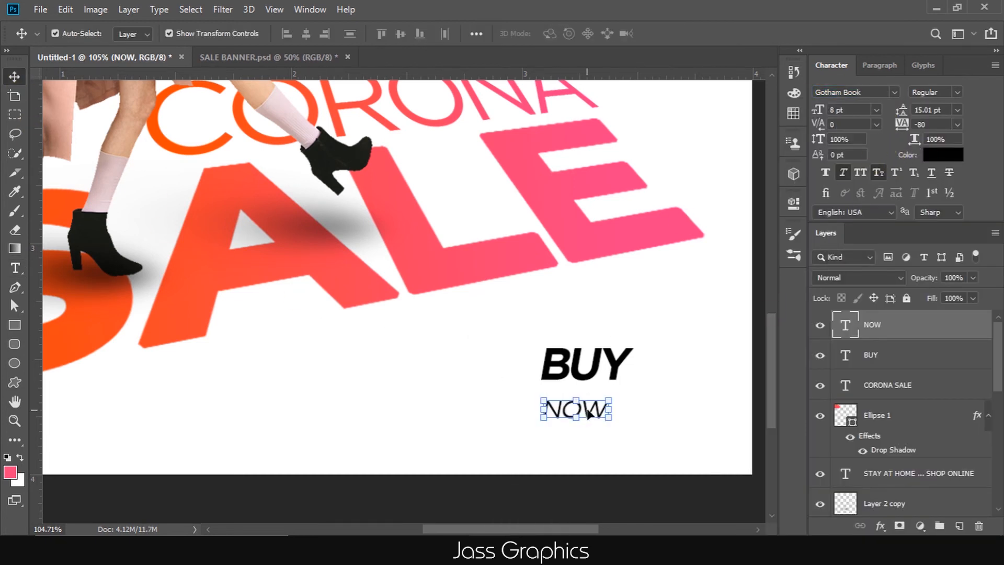
{"action": "left_click_drag", "start_coordinate": [587, 411], "coordinate": [584, 393]}
{"action": "left_click", "coordinate": [570, 406]}
{"action": "scroll", "coordinate": [569, 403], "scroll_direction": "down", "scroll_amount": 8}
{"action": "scroll", "coordinate": [582, 381], "scroll_direction": "down", "scroll_amount": 3}
{"action": "scroll", "coordinate": [580, 387], "scroll_direction": "up", "scroll_amount": 2}
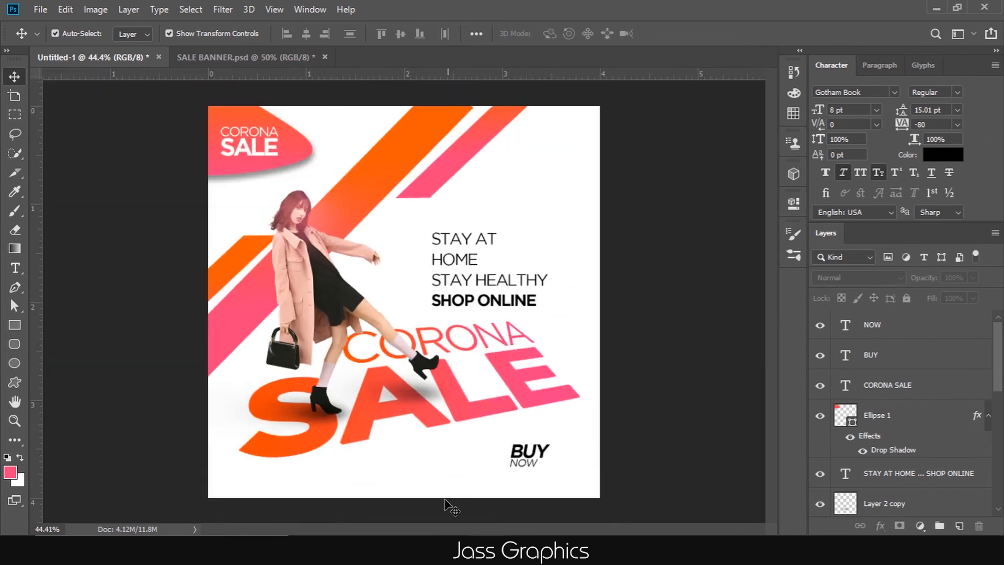
Place the "updated youtube channel 6" logo image from the sale banner folder into the banner and convert its layer to a smart object.
{"action": "left_click", "coordinate": [448, 550]}
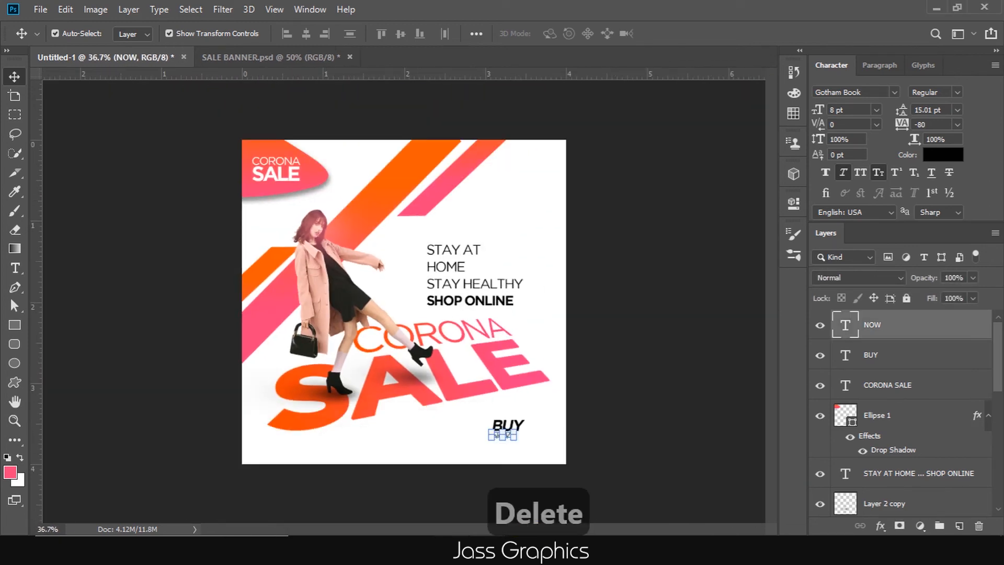
{"action": "mouse_move", "coordinate": [451, 550]}
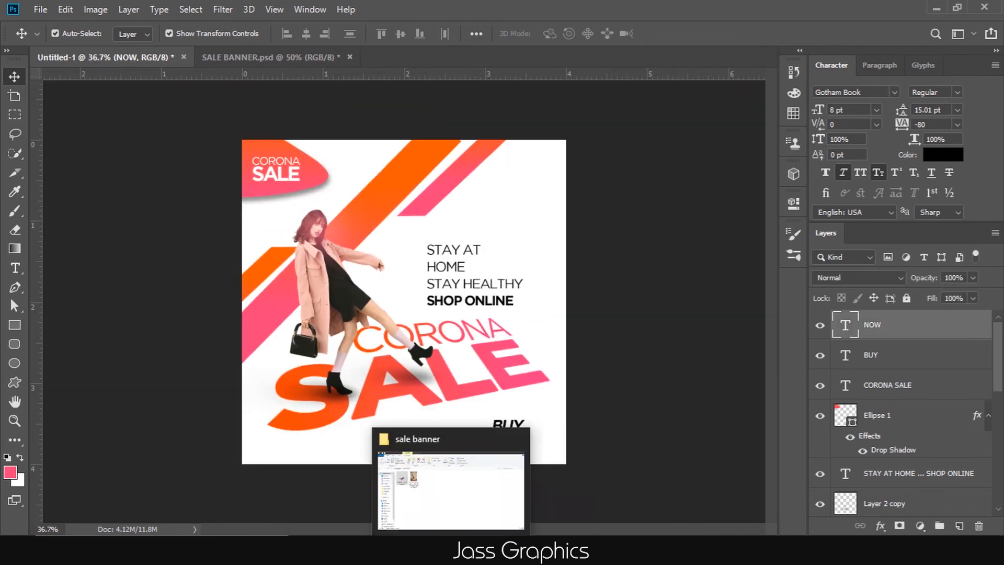
{"action": "left_click", "coordinate": [450, 491]}
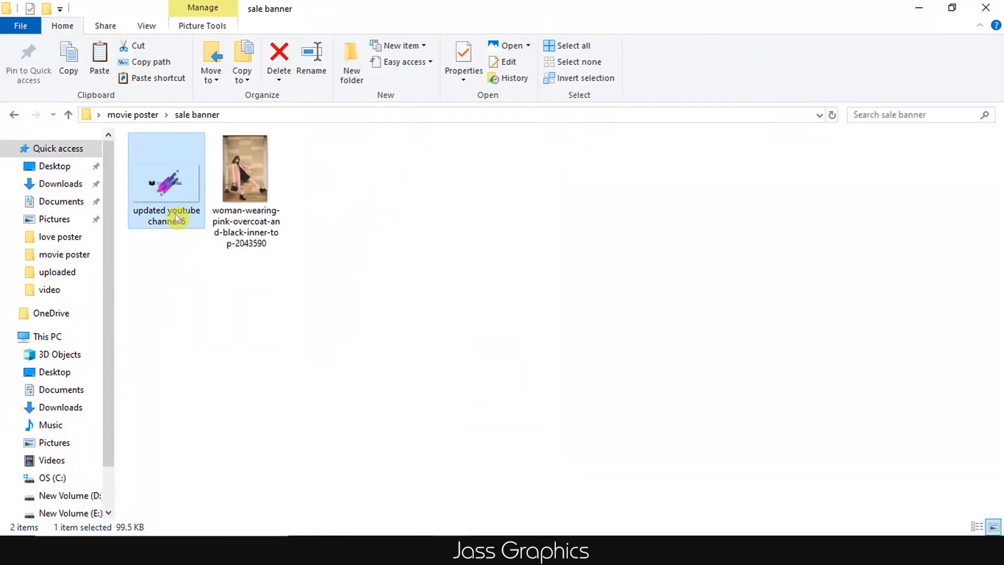
{"action": "left_click_drag", "start_coordinate": [178, 219], "coordinate": [517, 345]}
{"action": "key", "text": "Return"}
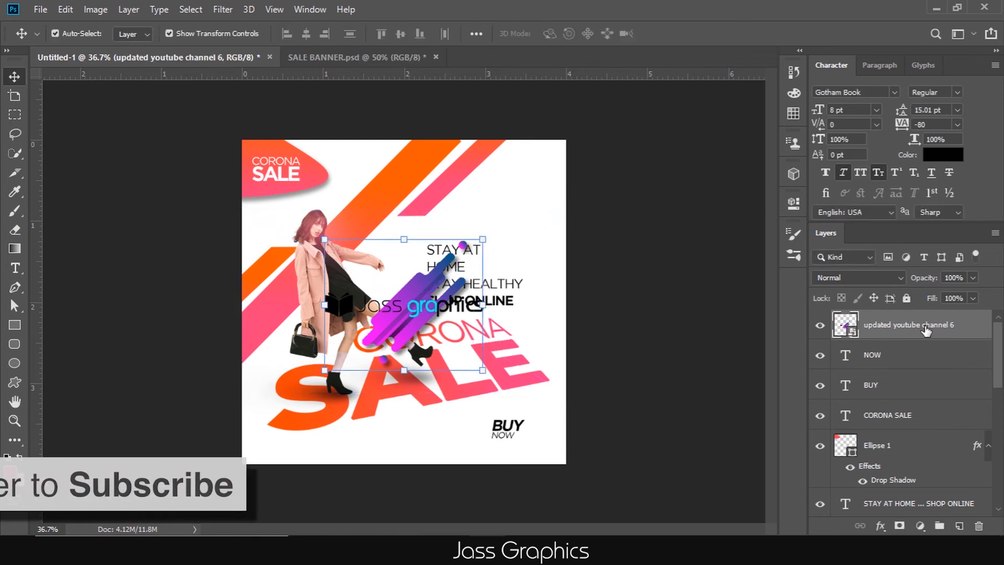
{"action": "right_click", "coordinate": [925, 326]}
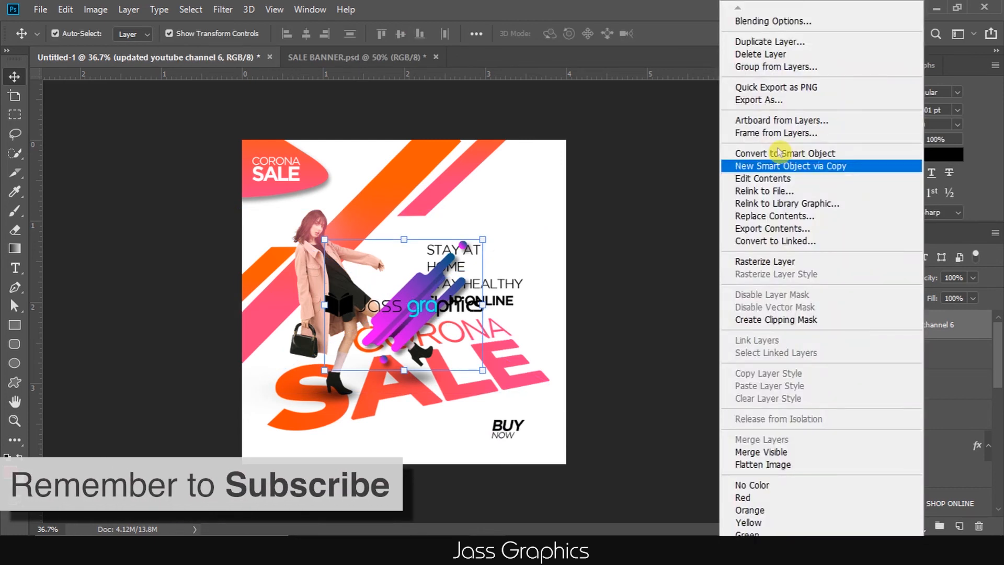
{"action": "left_click", "coordinate": [779, 153]}
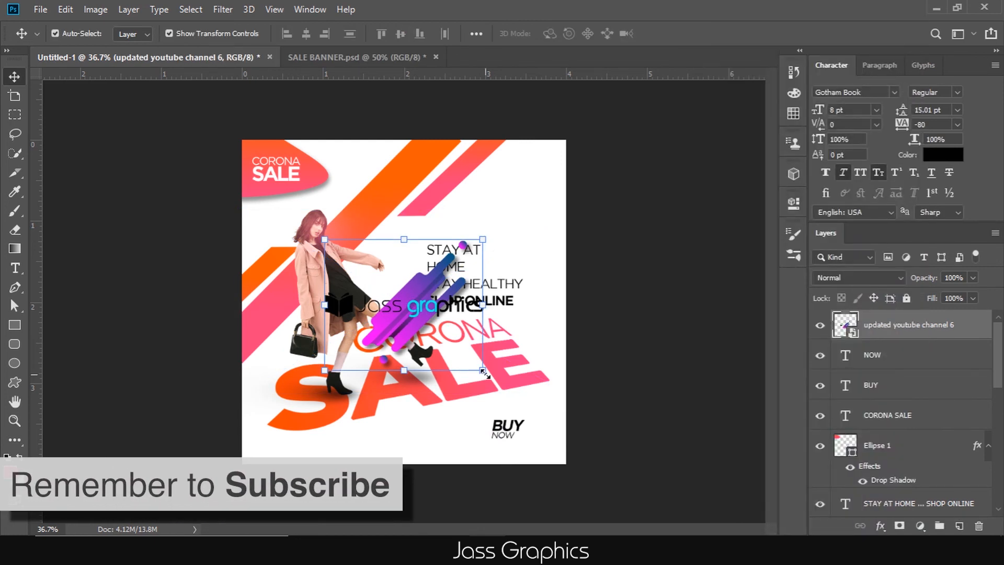
Scale the placed logo down to about 24% and move it to the banner's upper-right corner.
{"action": "left_click_drag", "start_coordinate": [484, 372], "coordinate": [363, 271]}
{"action": "left_click_drag", "start_coordinate": [354, 257], "coordinate": [528, 184]}
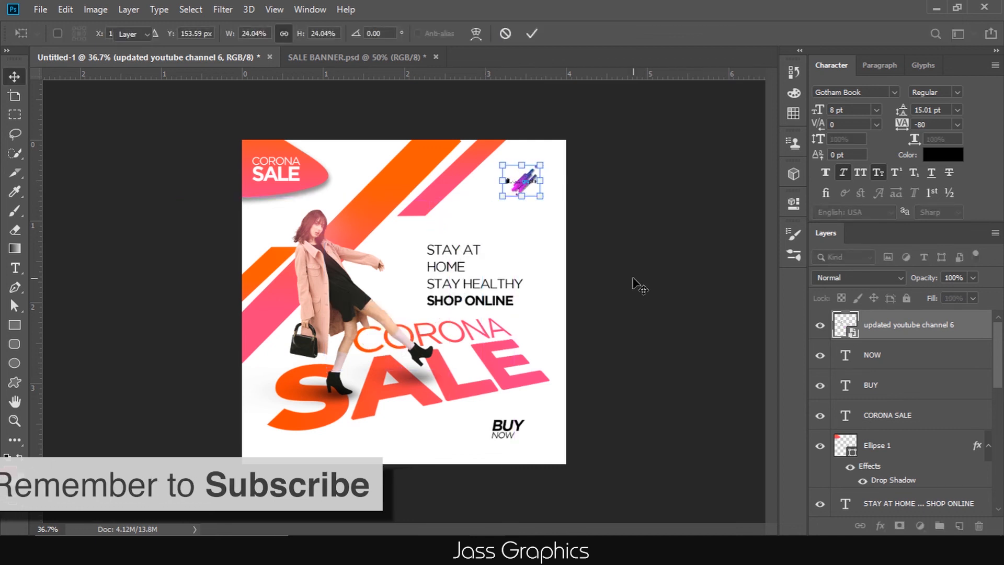
{"action": "left_click", "coordinate": [662, 339]}
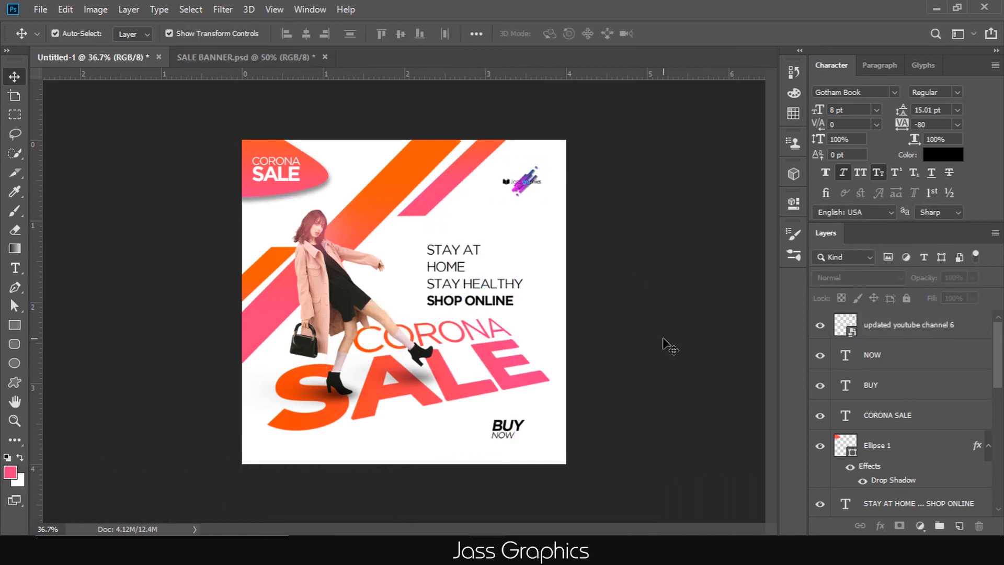